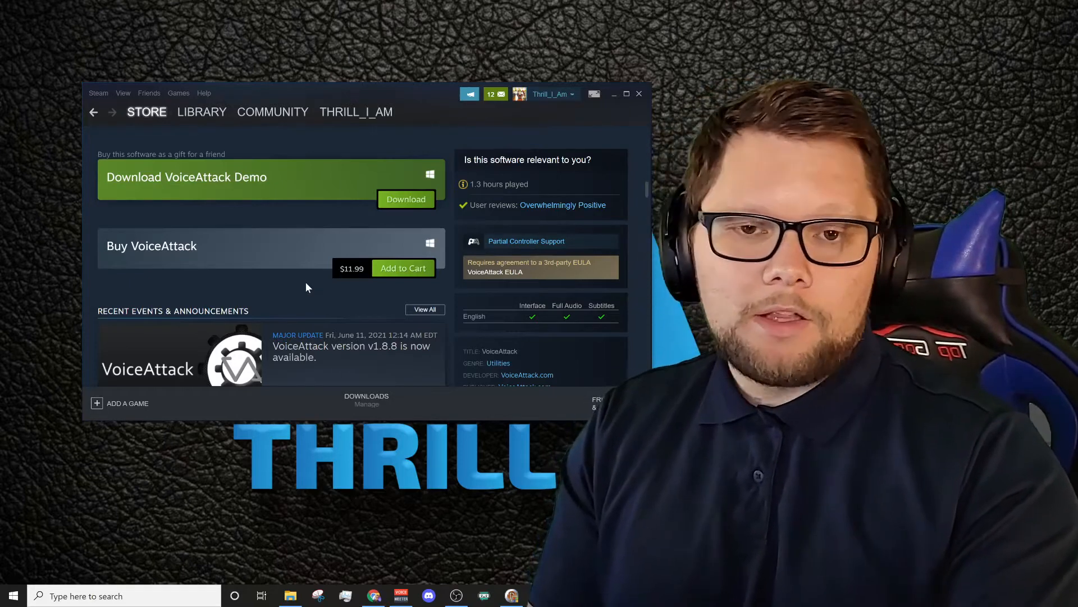
- Put Steam away, switch to NOOBS CMDR and remove the existing Show Source command so its command list is empty
click(612, 95)
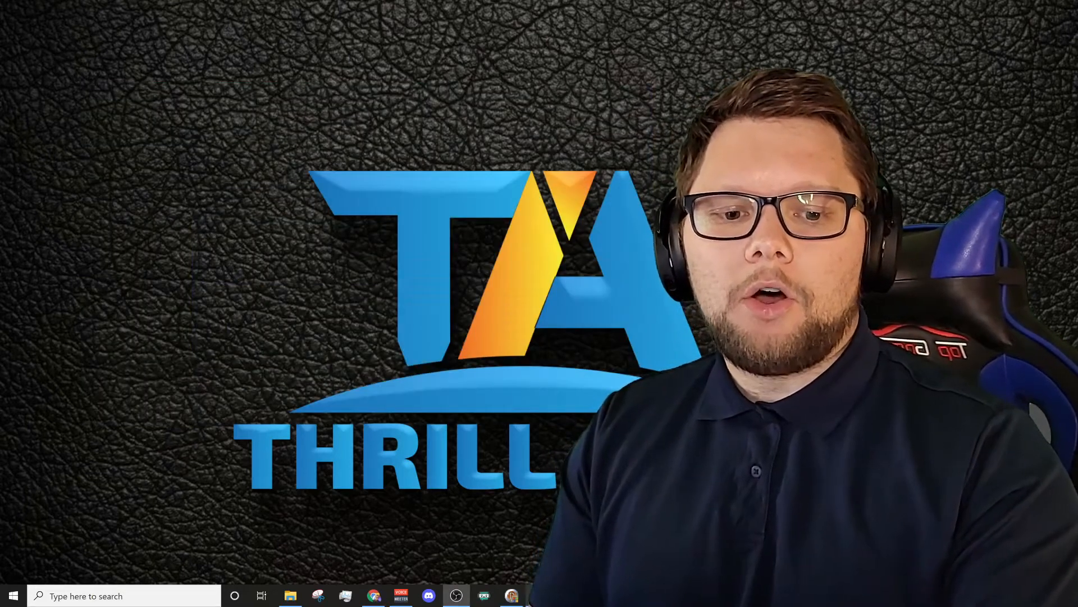
click(540, 595)
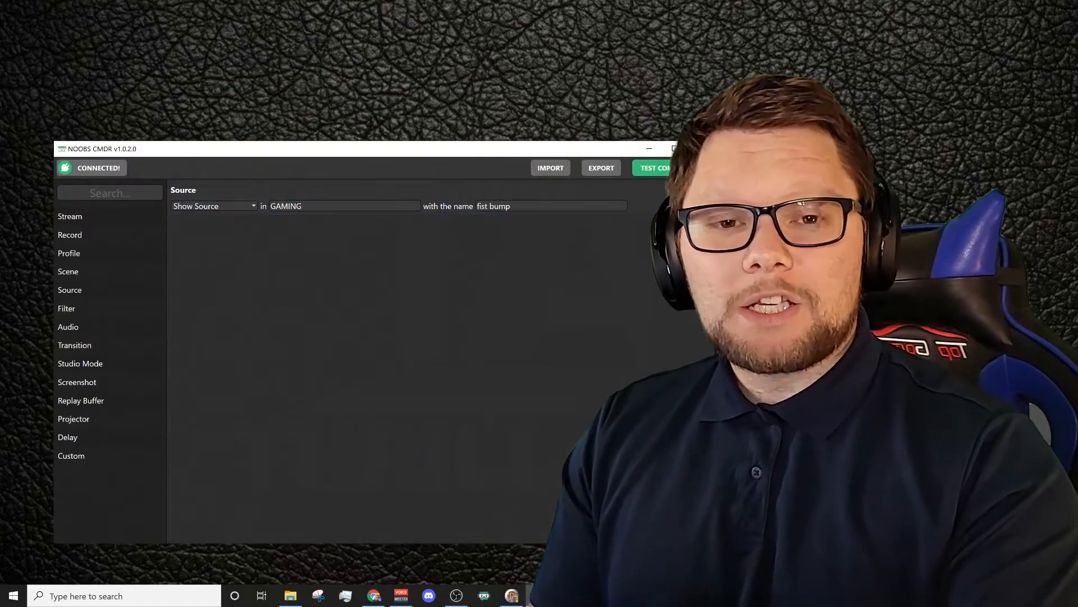
drag(715, 416, 673, 415)
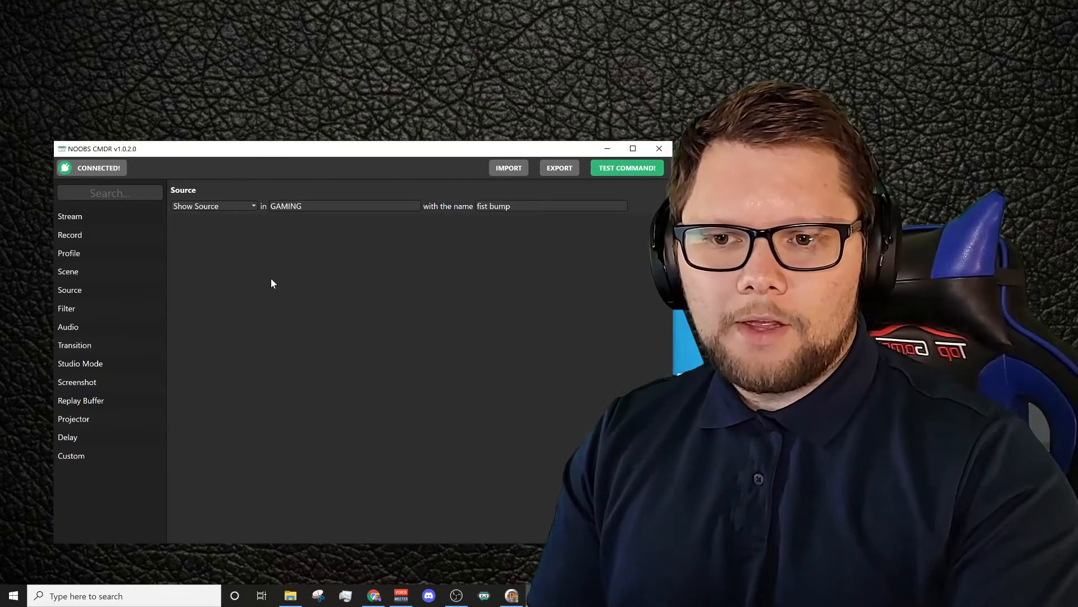
click(338, 192)
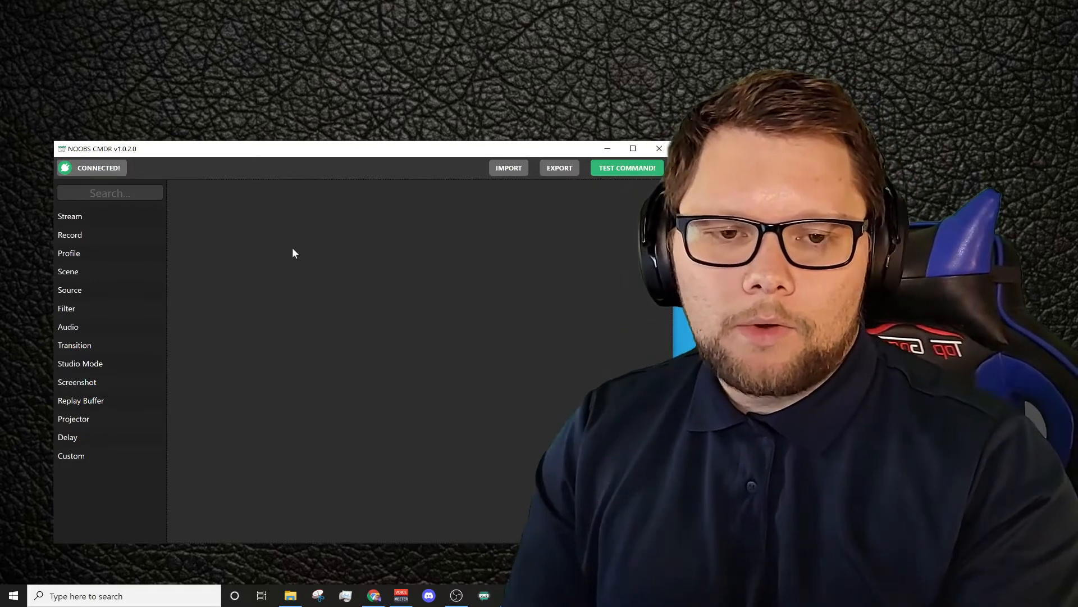
drag(414, 155, 417, 113)
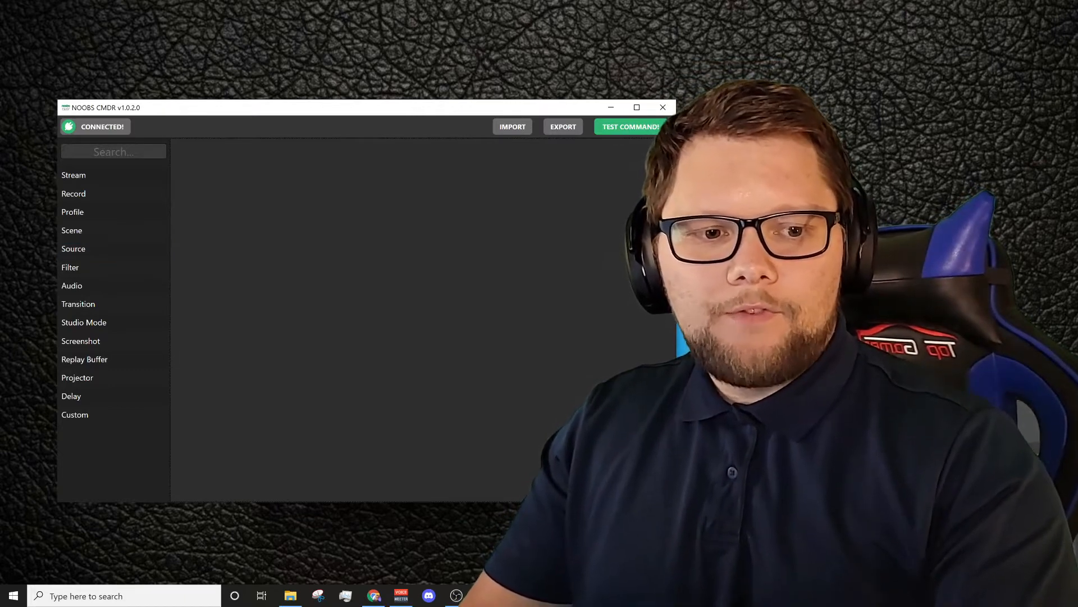
- Bring OBS into view, stretch its window to full screen height and move it clear of the webcam picture
drag(899, 404, 480, 238)
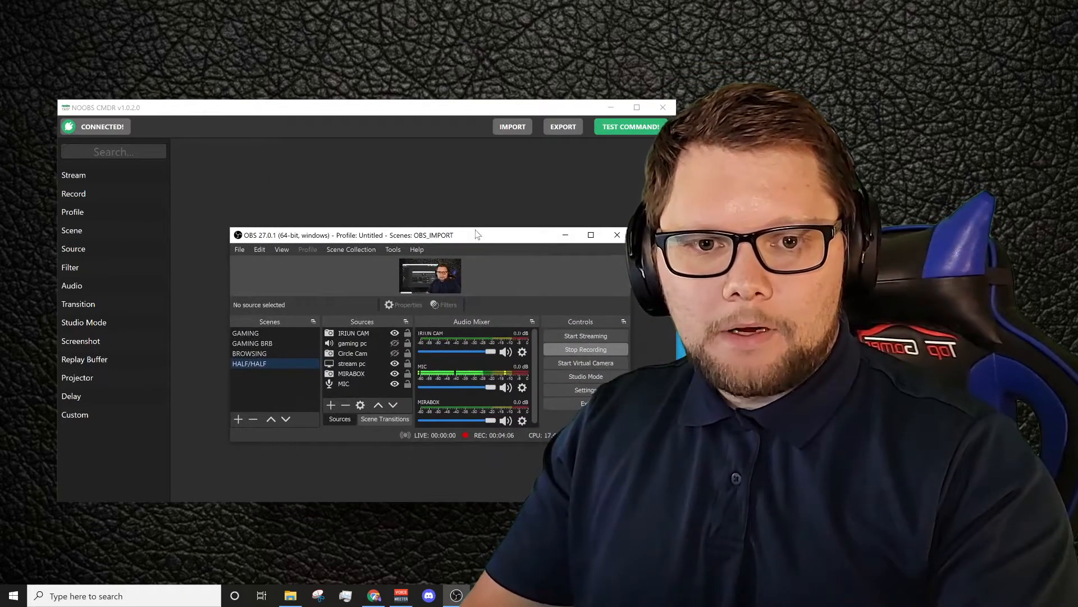
double_click(476, 230)
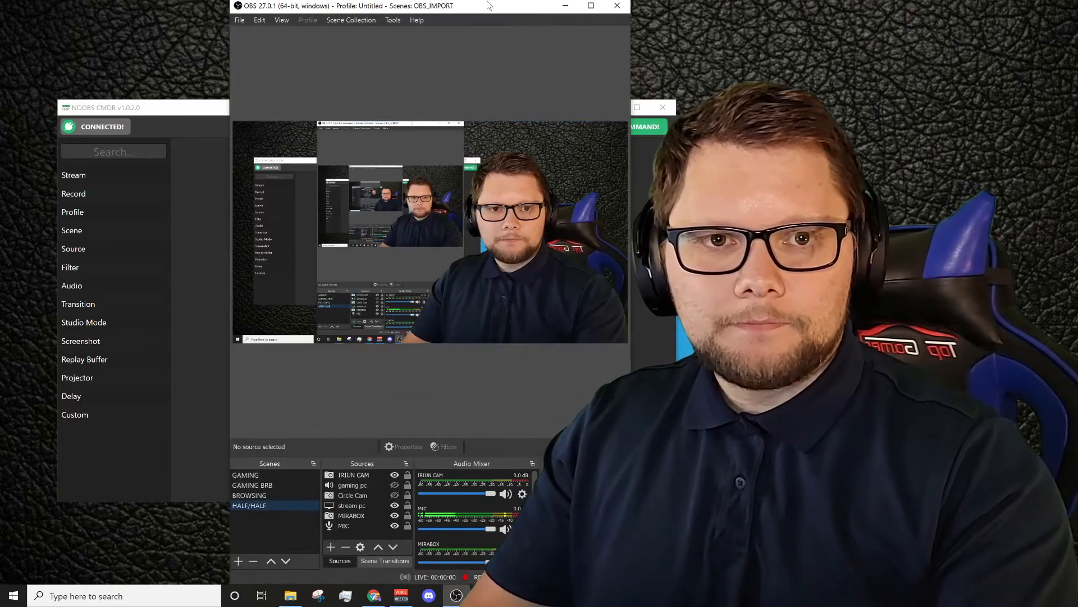
drag(525, 13, 317, 5)
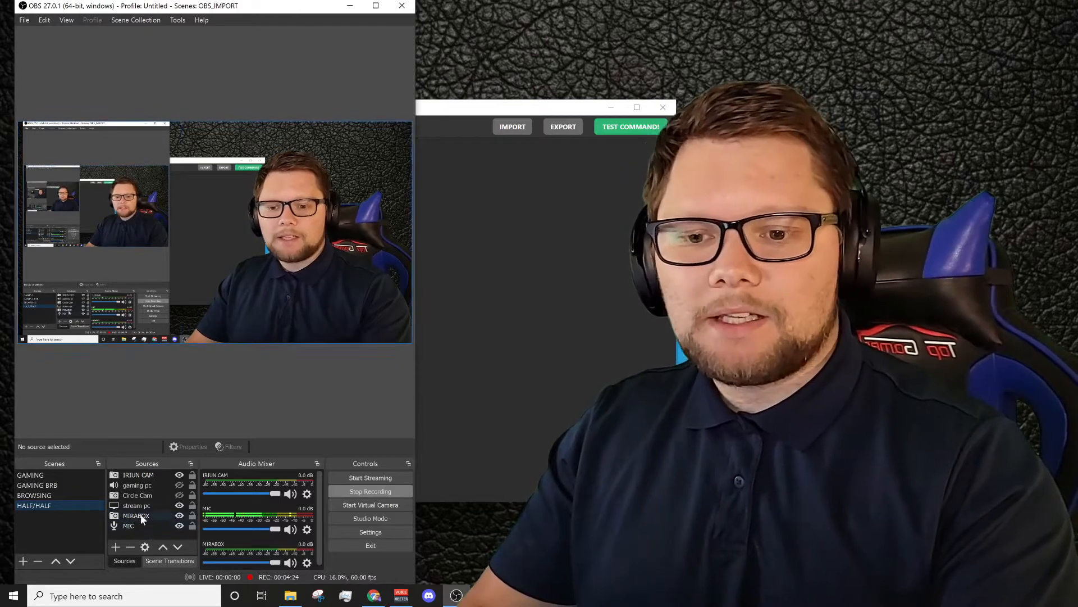
- Add the existing "fist bump" media source to the HALF/HALF scene with the source made visible
click(115, 546)
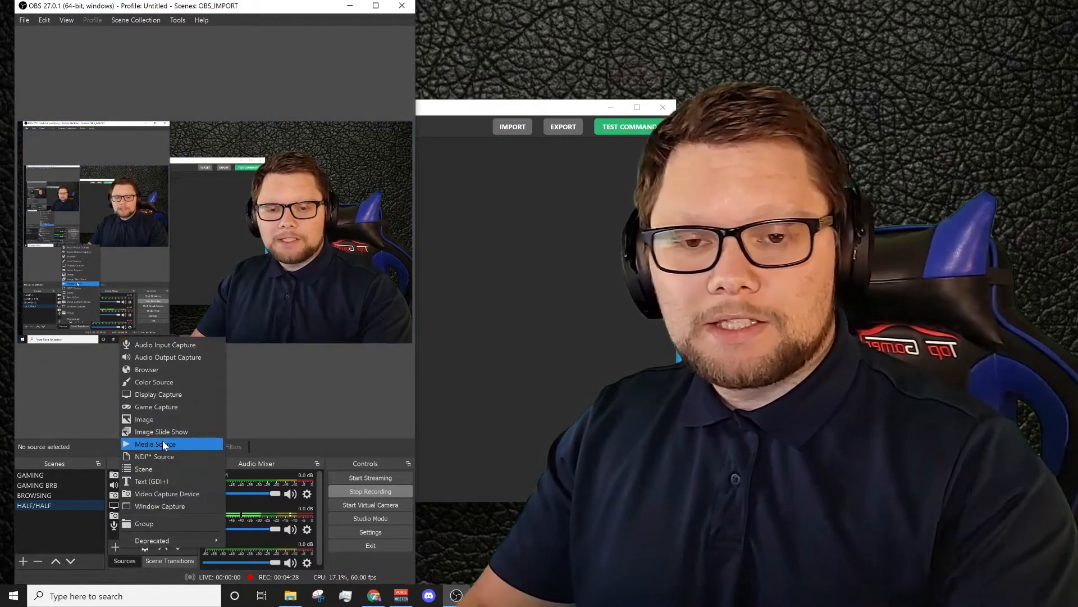
click(164, 444)
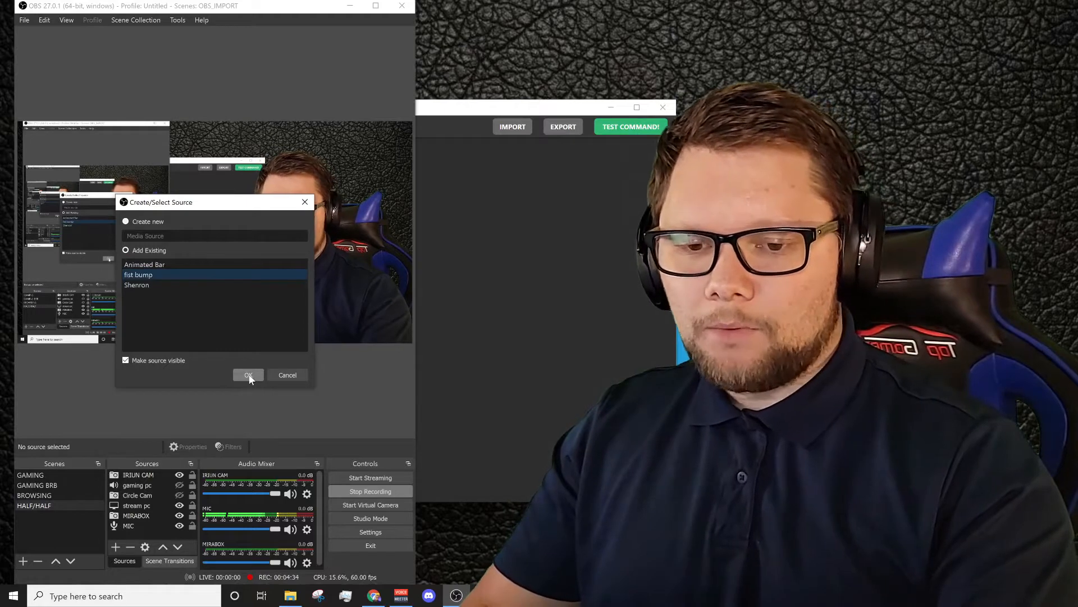
click(248, 375)
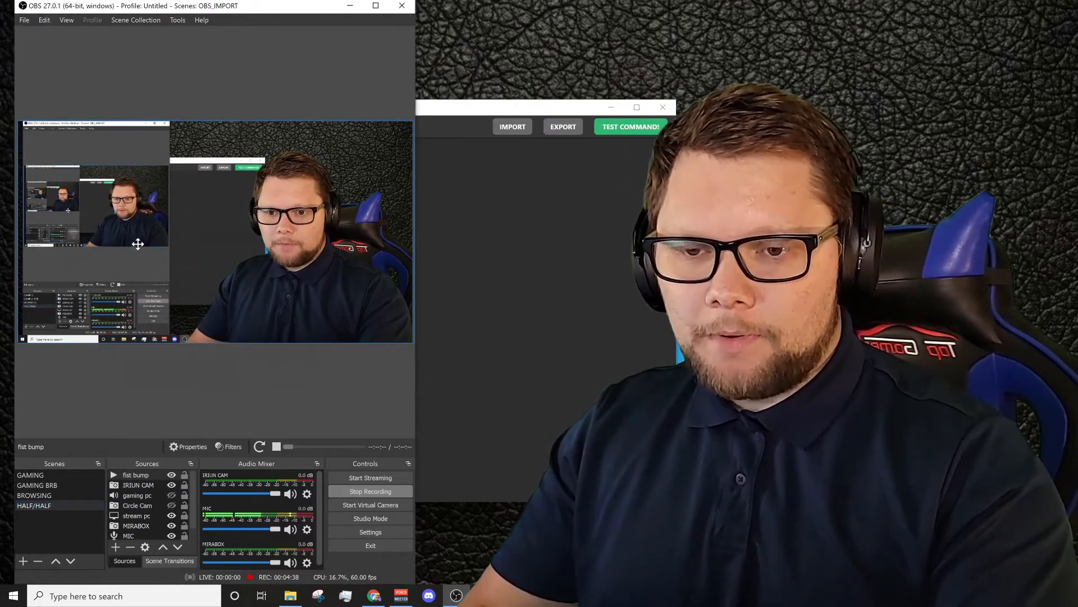
- Examine the properties of the "fist bump" media source, including its local file, playback options and speed, and leave without changing anything
right_click(140, 476)
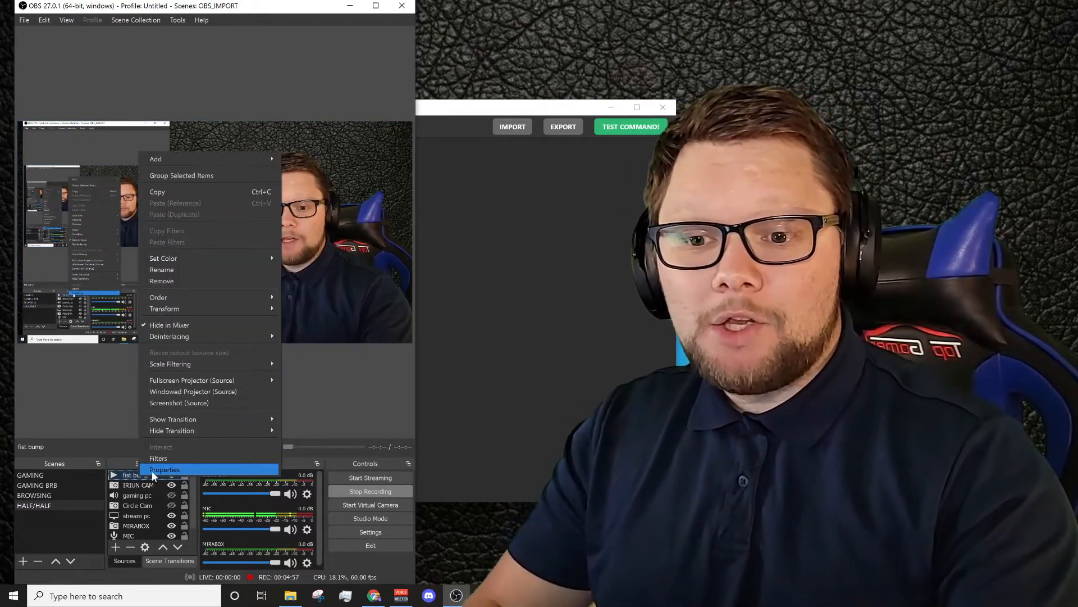
click(111, 547)
click(114, 547)
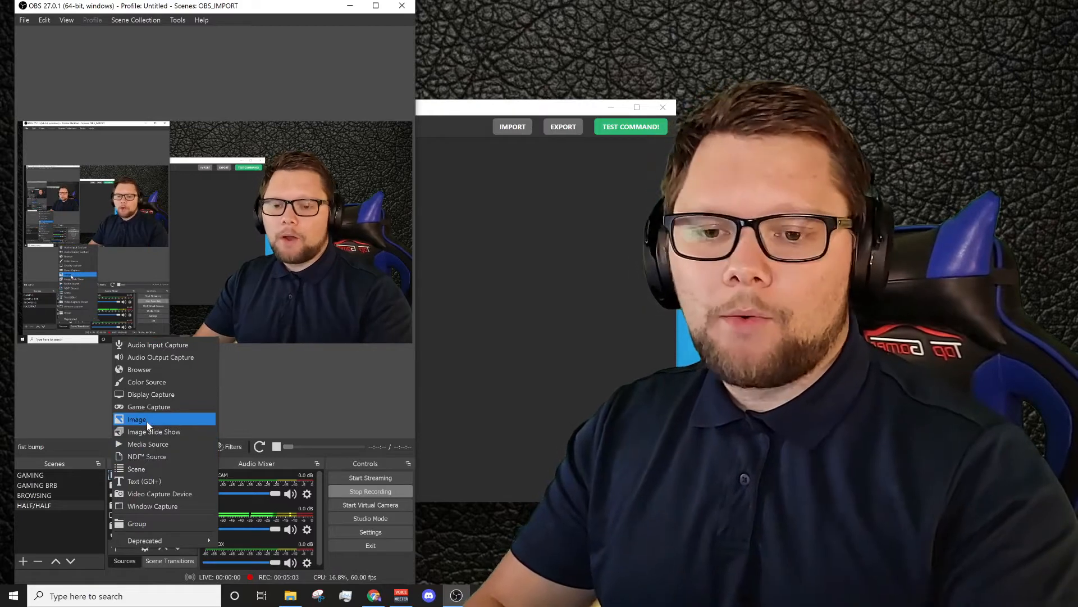
key(Escape)
right_click(135, 475)
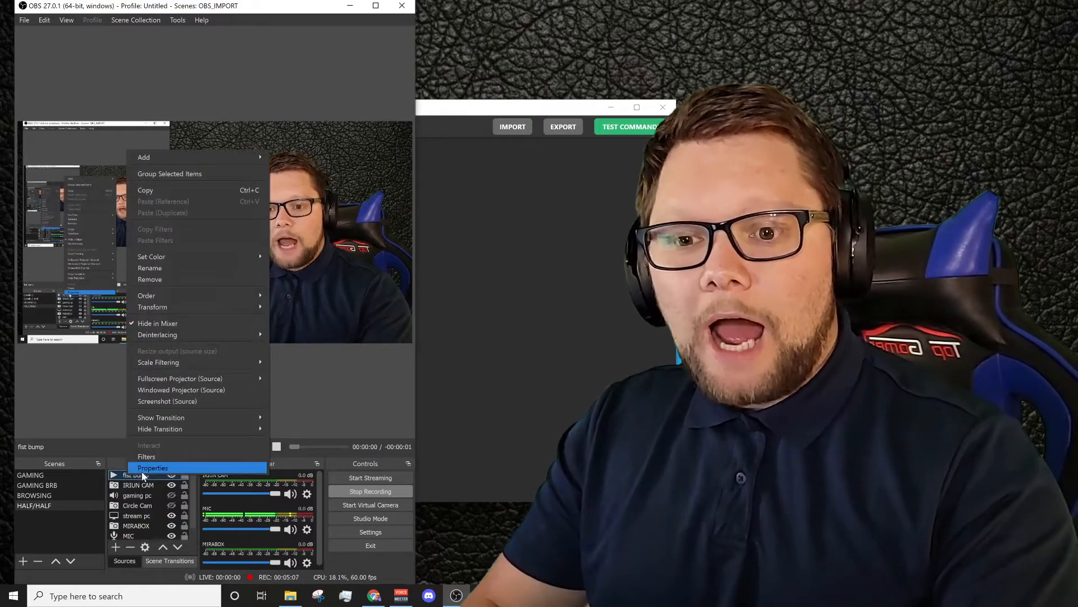
click(144, 468)
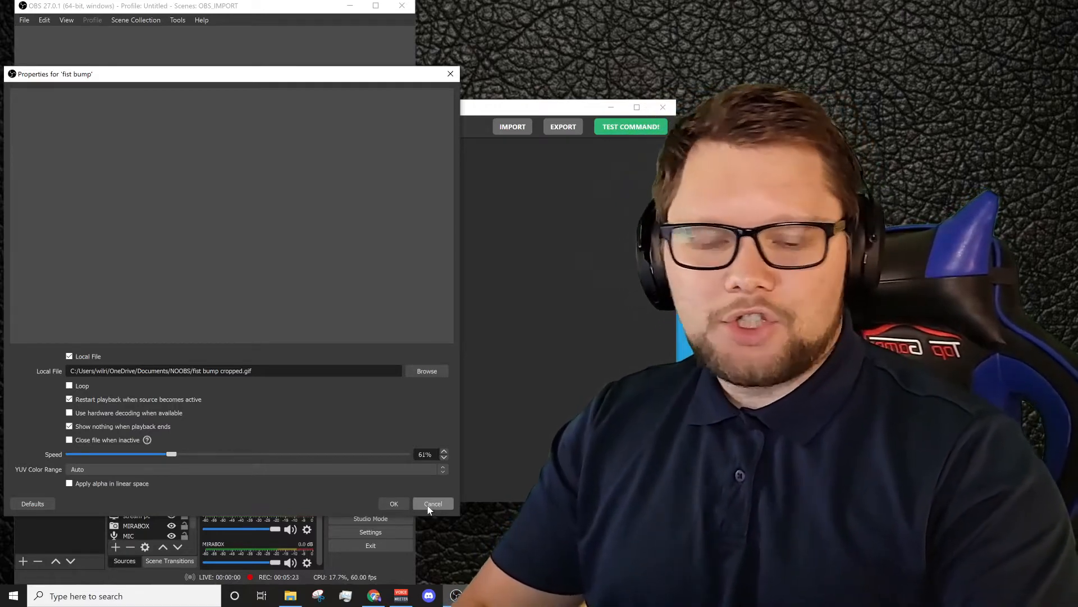
click(432, 504)
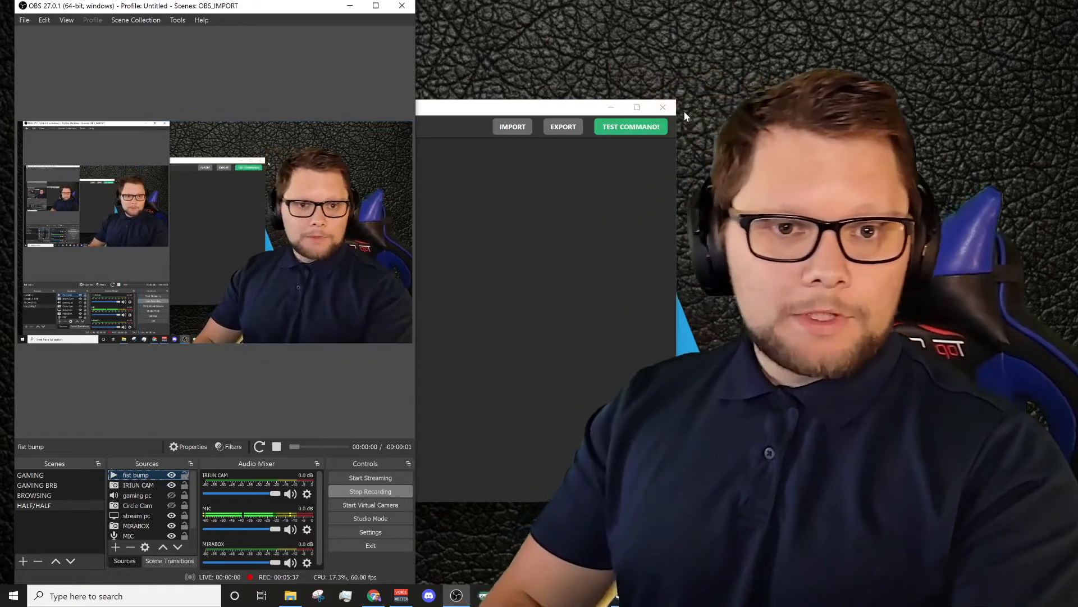
- Switch to NOOBS CMDR and add a Source command set to Show Source in GAMING with the name "fist bump"
click(491, 113)
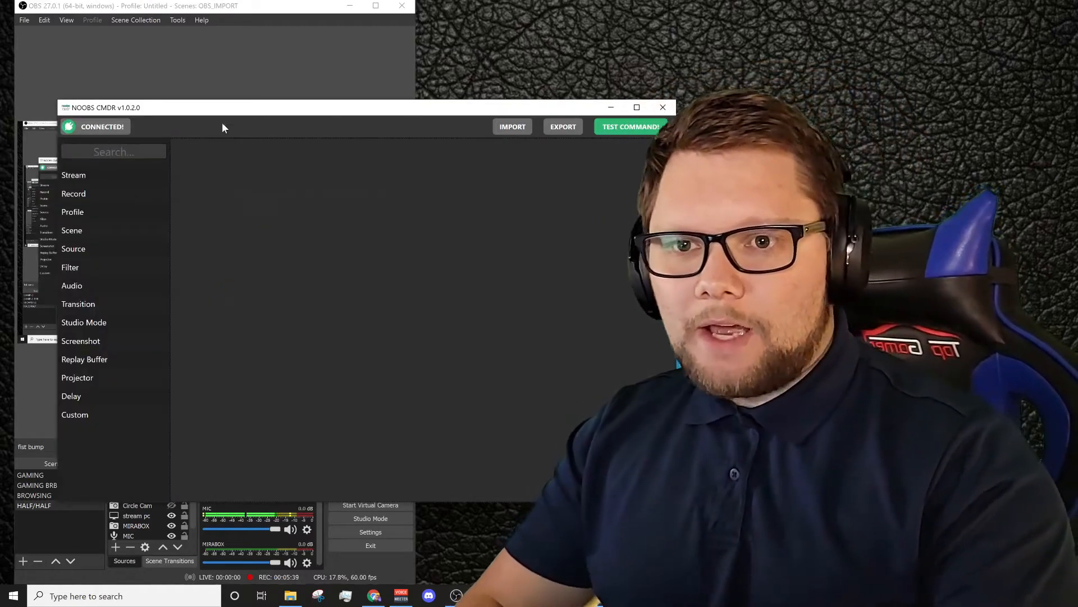
drag(220, 125, 199, 114)
click(65, 240)
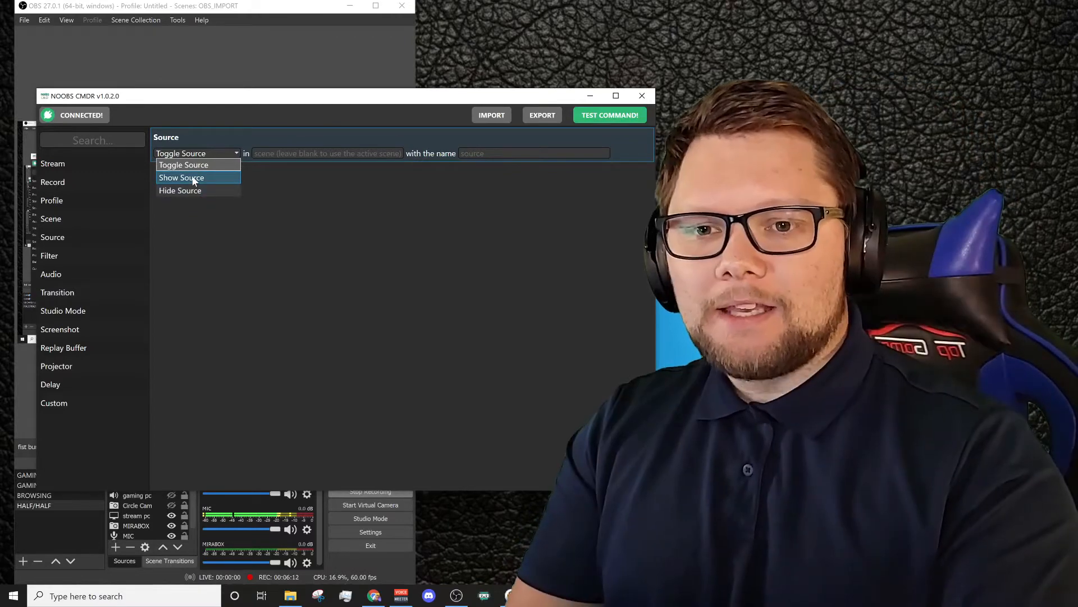
click(193, 178)
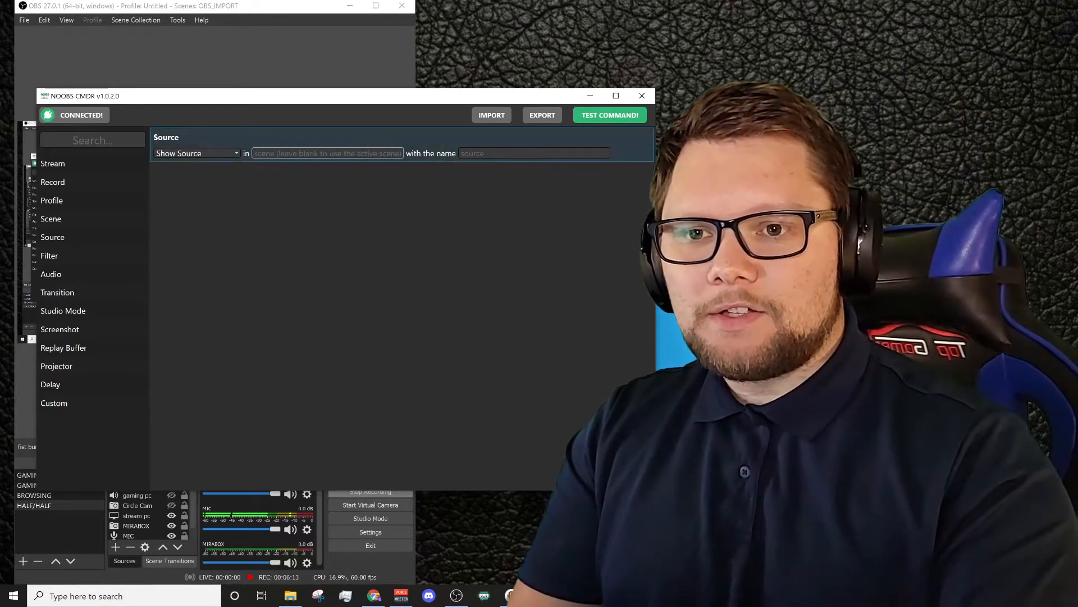
click(264, 154)
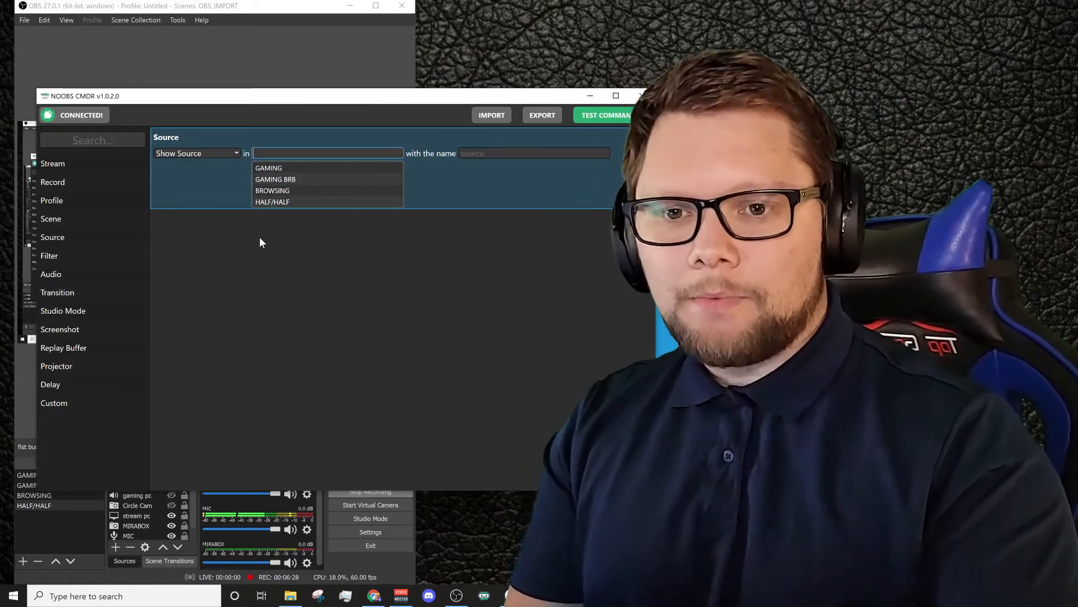
click(281, 169)
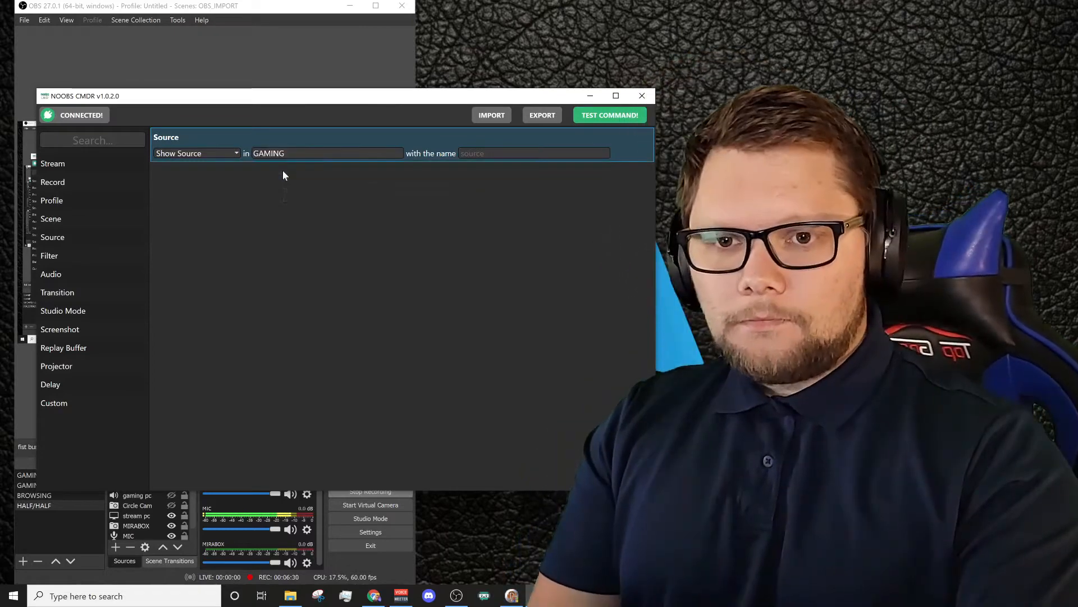
click(479, 155)
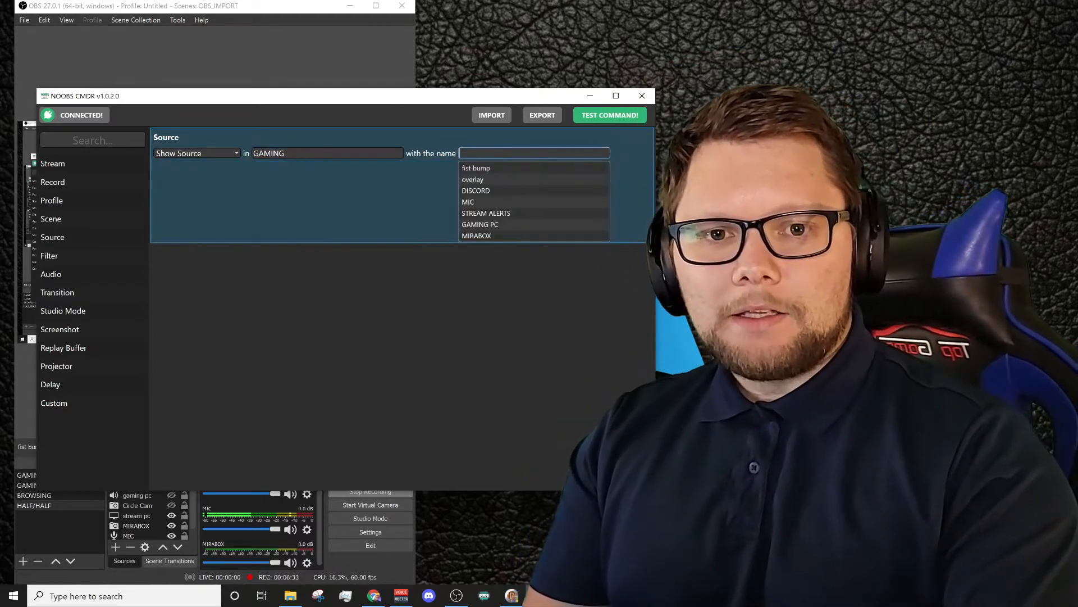
click(483, 171)
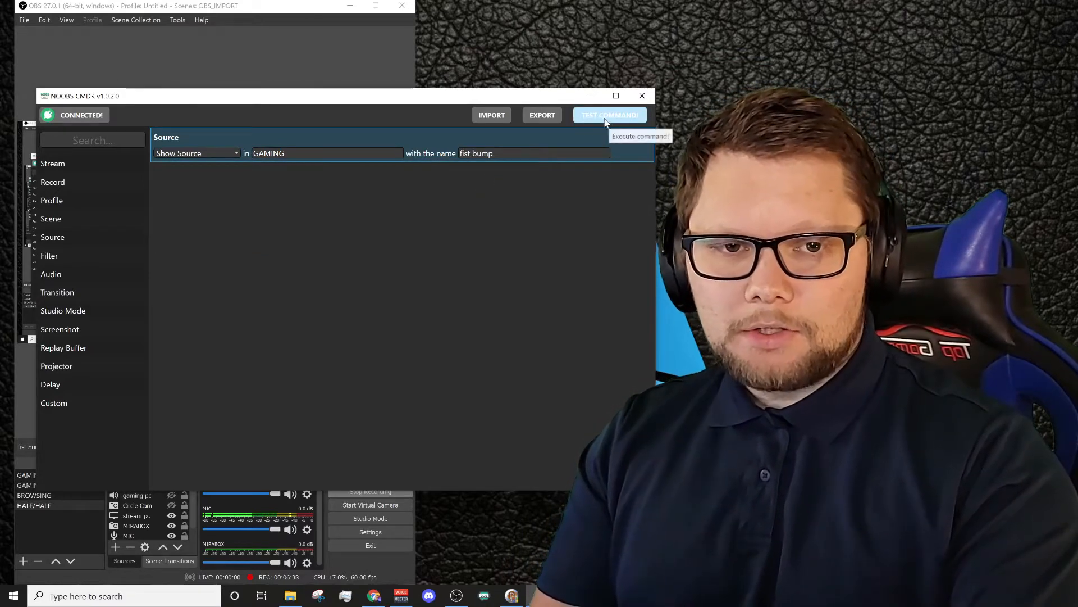
- Export the Show Source command as a VBS Script, overwriting the existing FIST BUMP file in the NOOBS folder
click(543, 115)
click(253, 390)
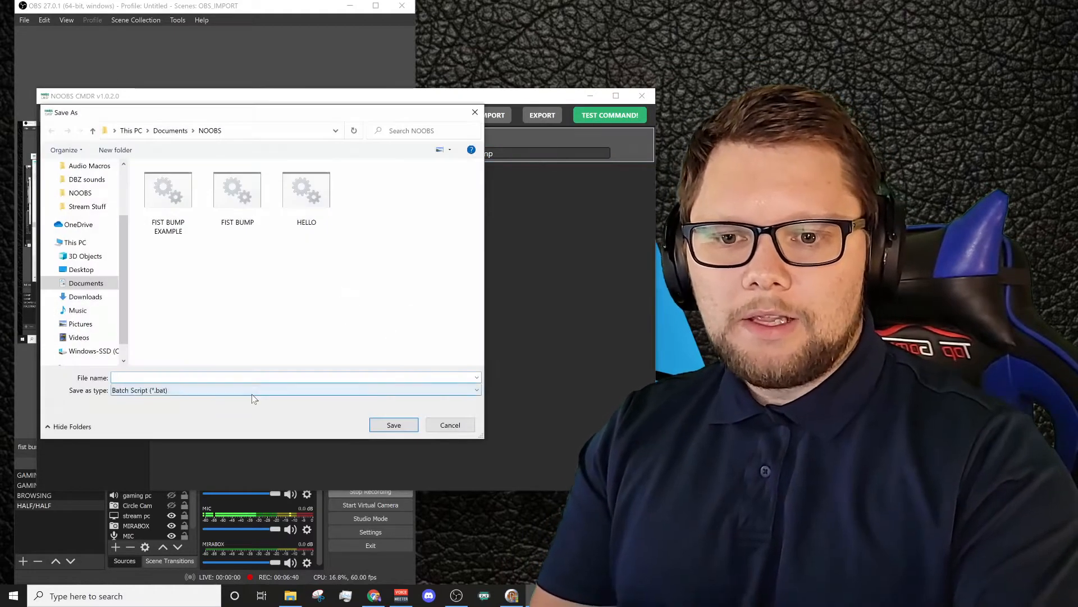
click(227, 404)
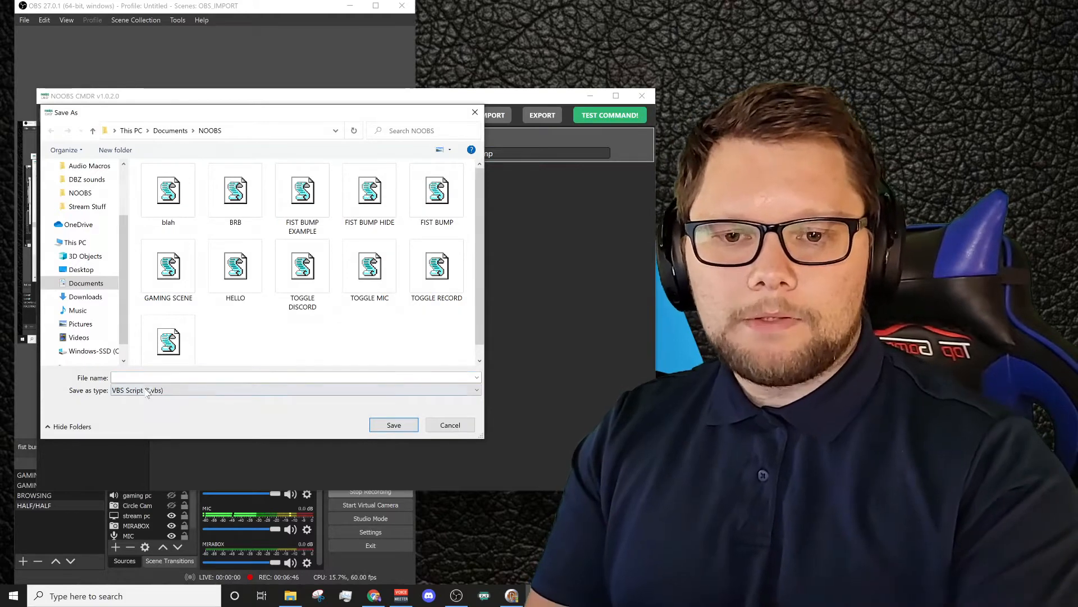
click(433, 212)
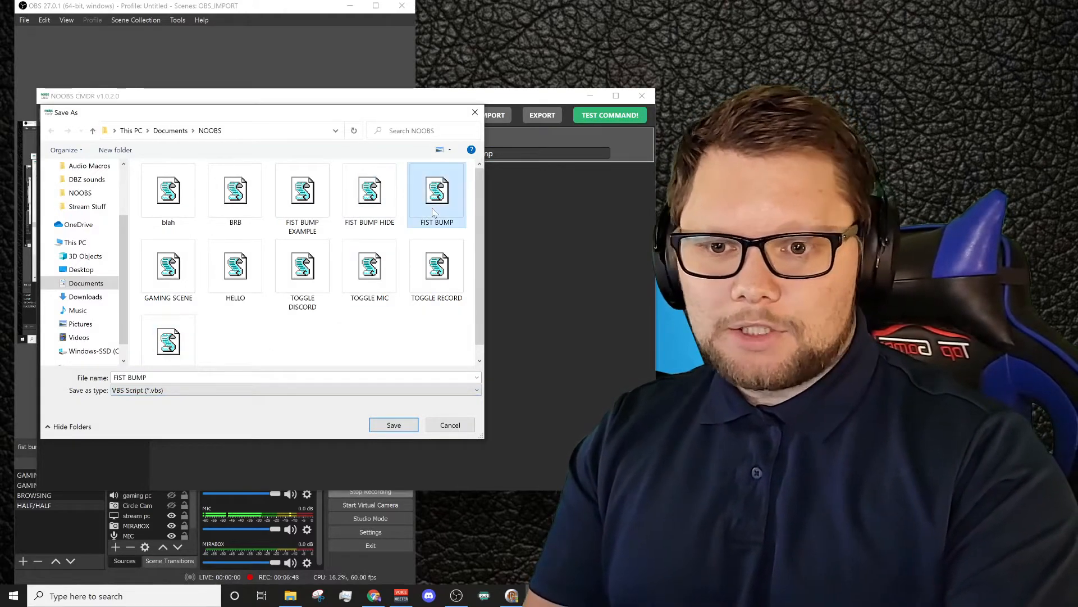
click(385, 429)
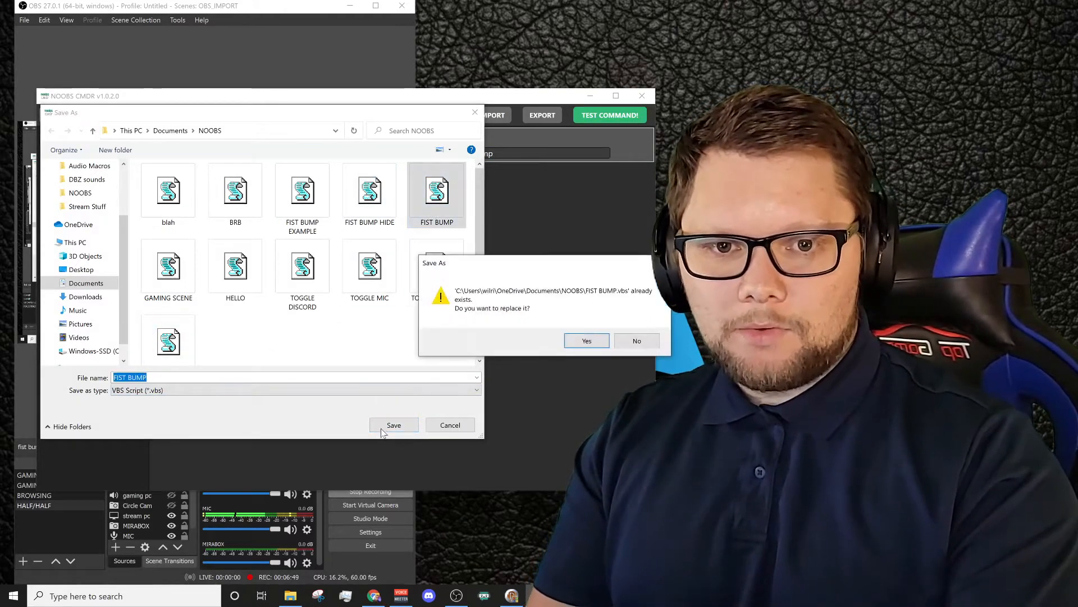
click(571, 339)
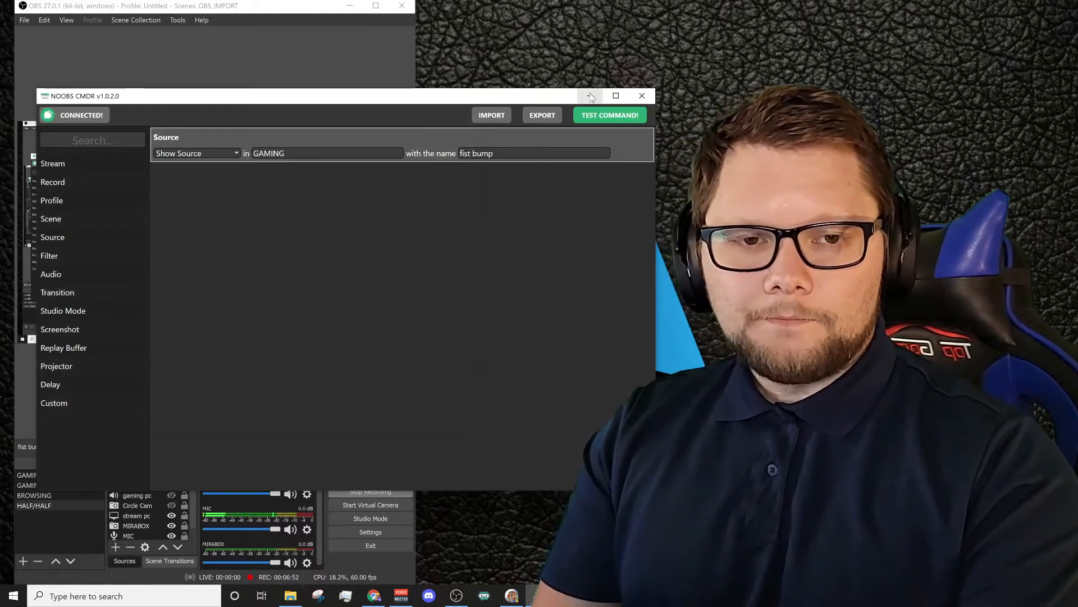
- Replace the Show Source command with a new Source command set to Hide Source in GAMING with the name "fist bump"
click(240, 146)
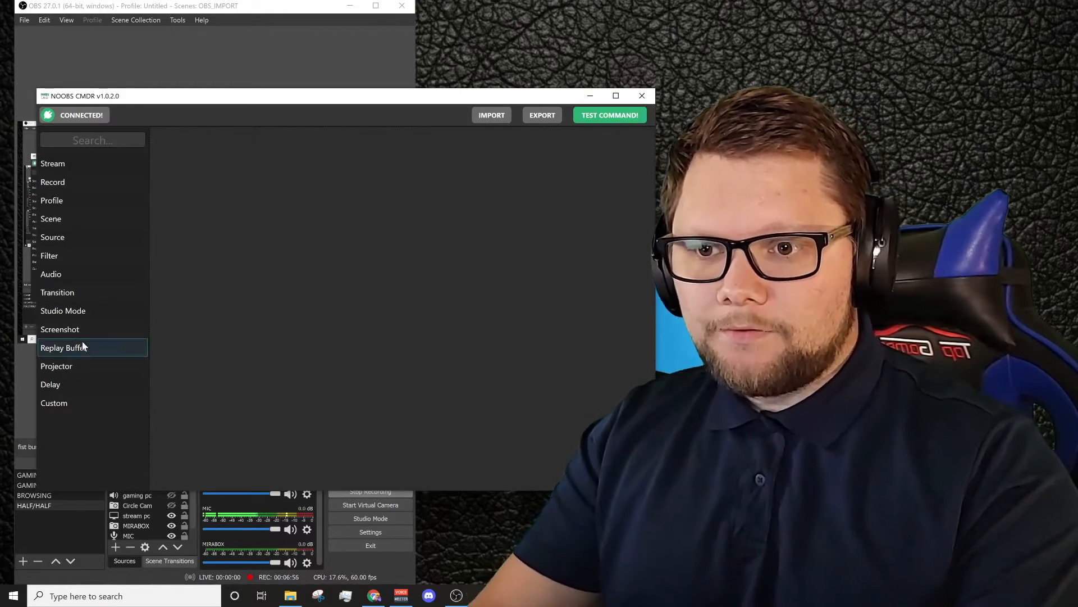
click(75, 238)
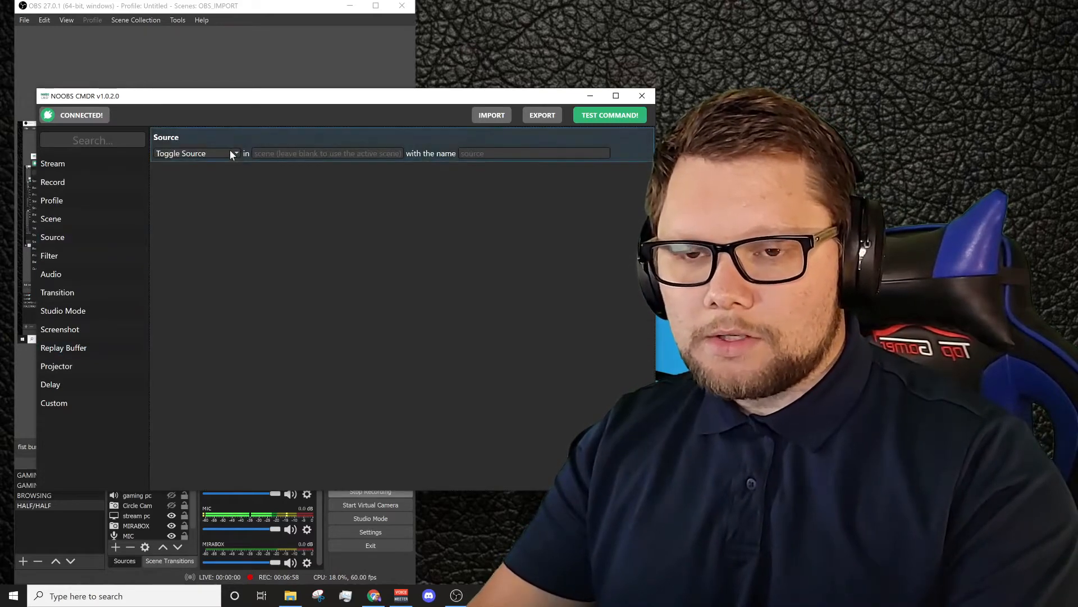
click(230, 152)
click(194, 189)
click(257, 153)
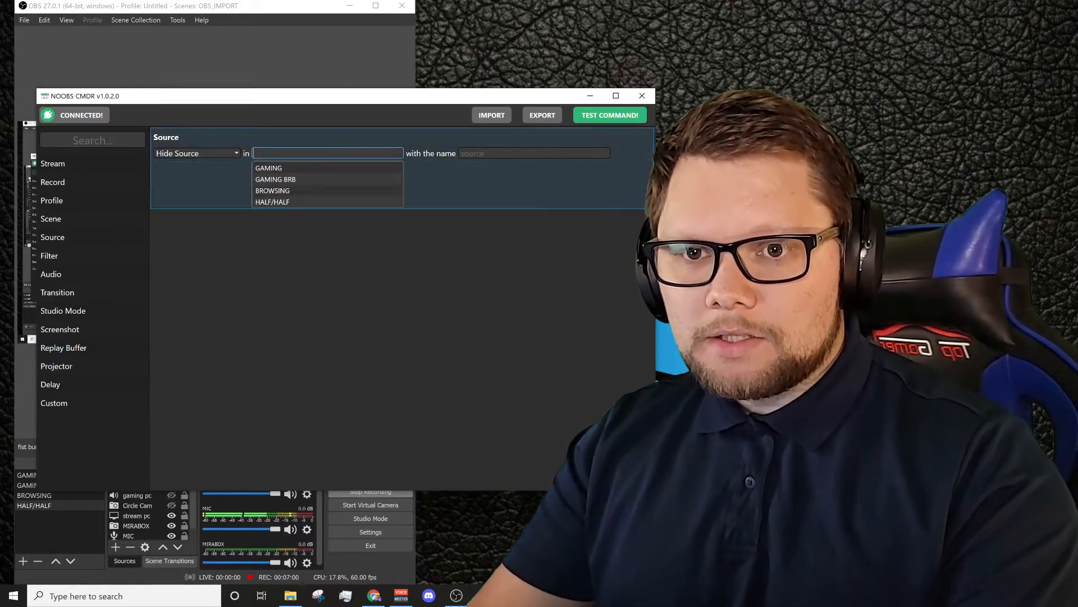
click(275, 168)
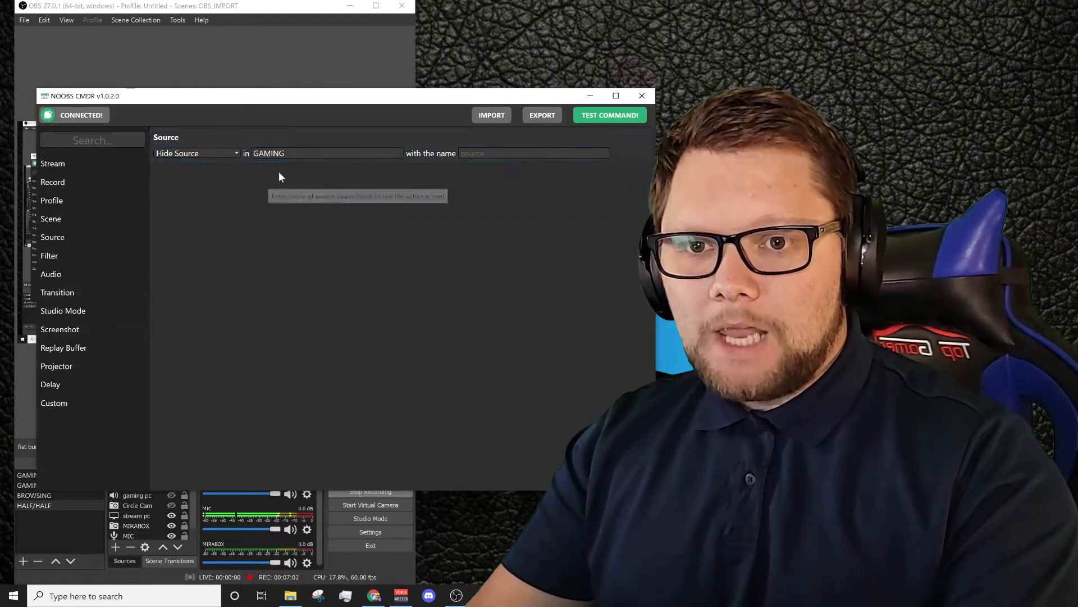
click(477, 153)
click(479, 175)
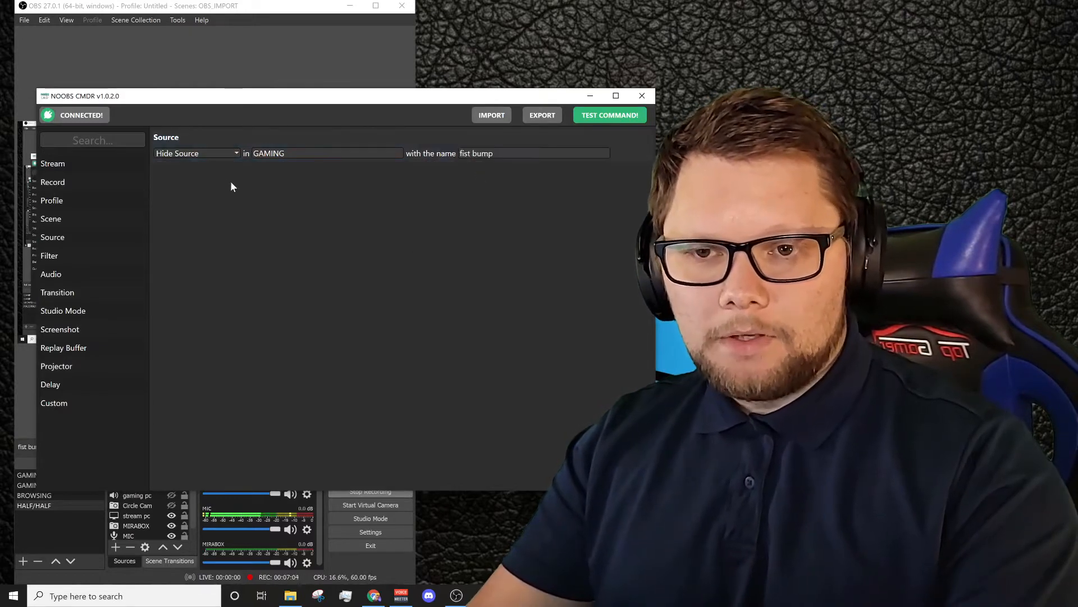
- Export the Hide Source command as a VBS Script, overwriting the existing FIST BUMP HIDE file in the NOOBS folder
click(542, 117)
click(202, 391)
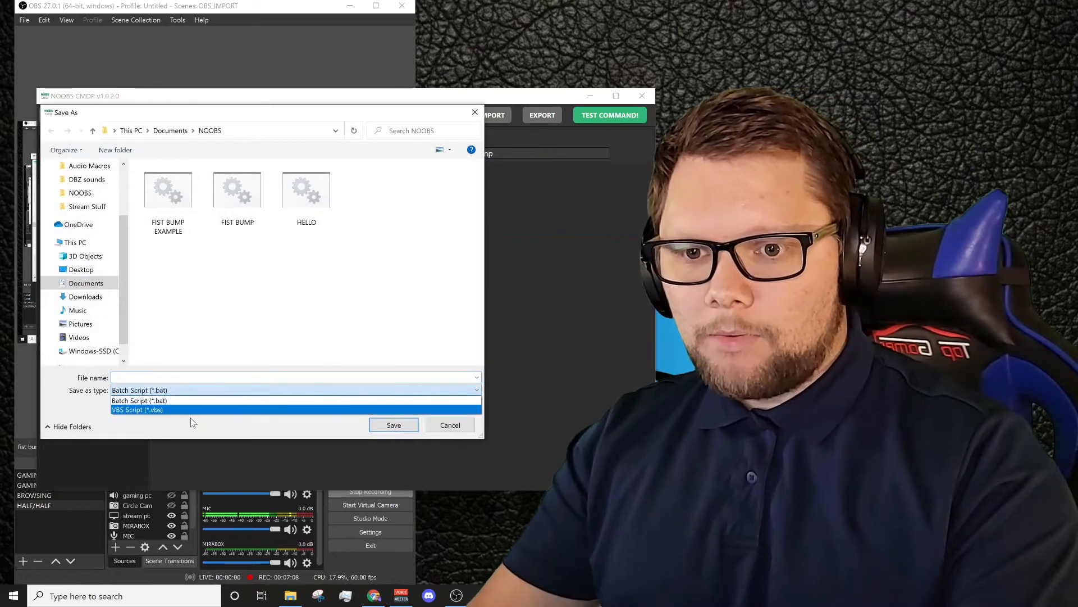
click(195, 412)
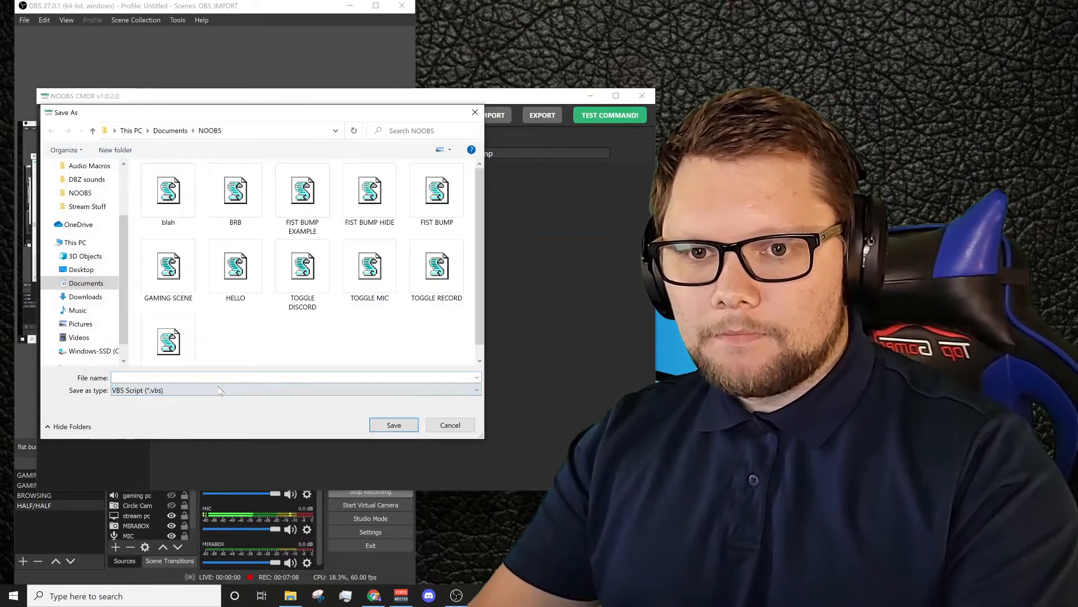
click(379, 203)
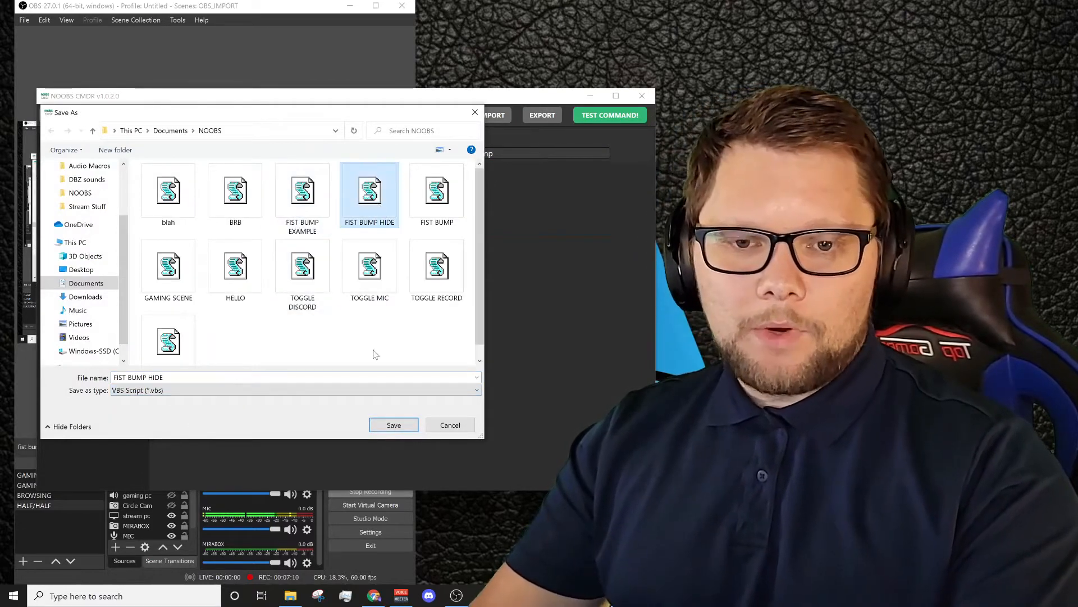
click(393, 425)
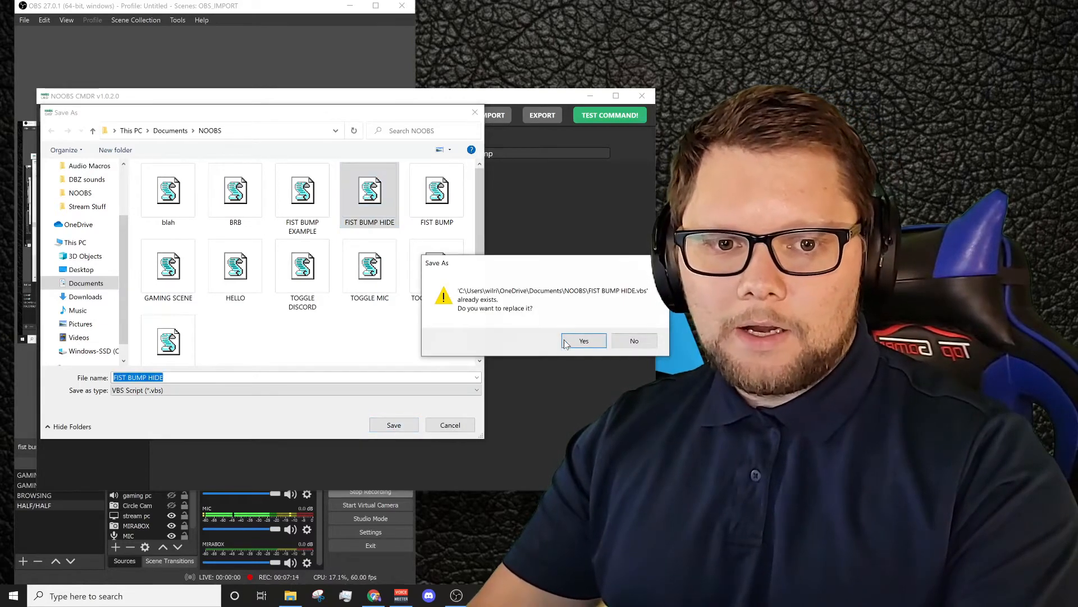
click(583, 341)
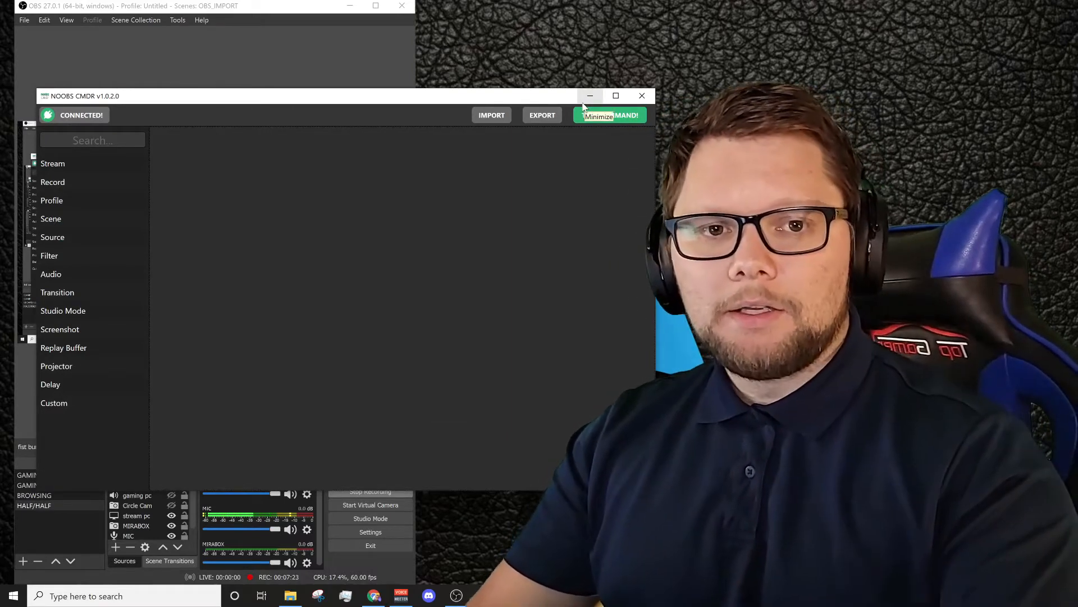
- Switch to VoiceAttack and look through its log of recognized phrases and launched files
click(589, 95)
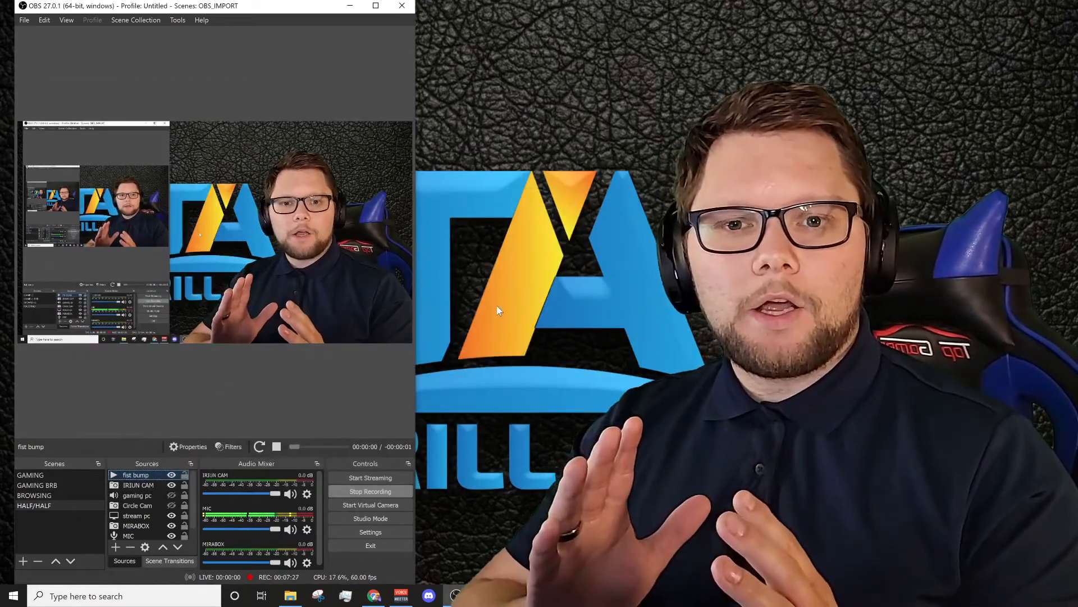
click(484, 595)
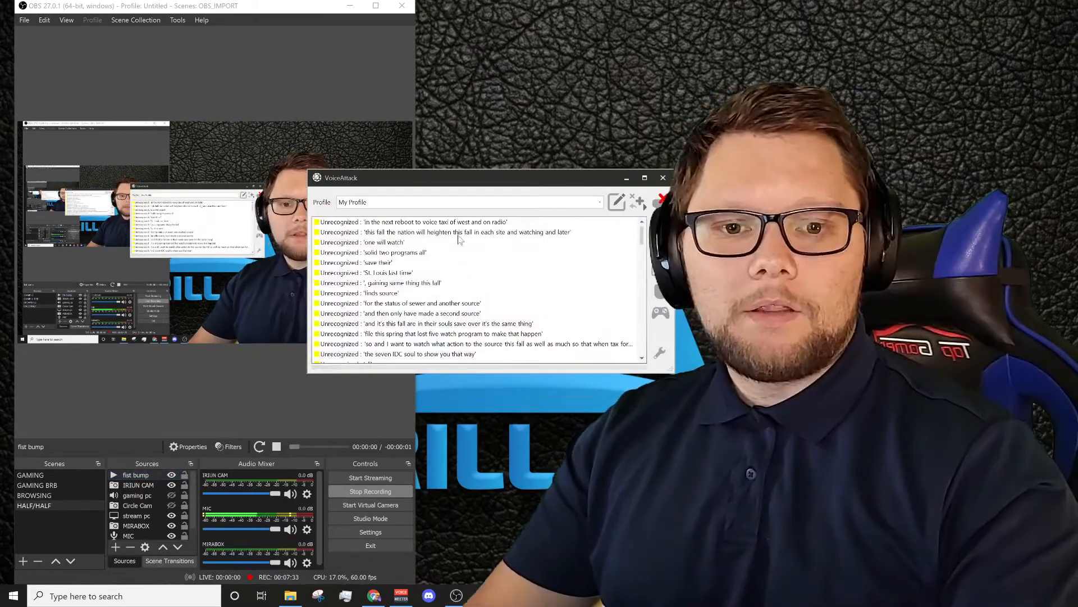
scroll(444, 339, down, 10)
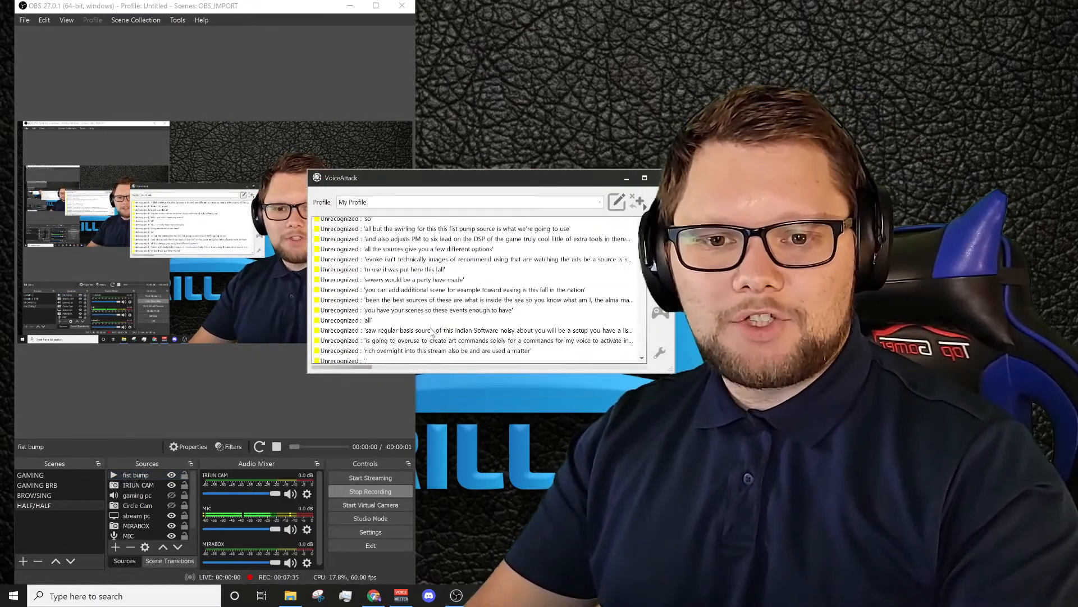
scroll(436, 329, down, 10)
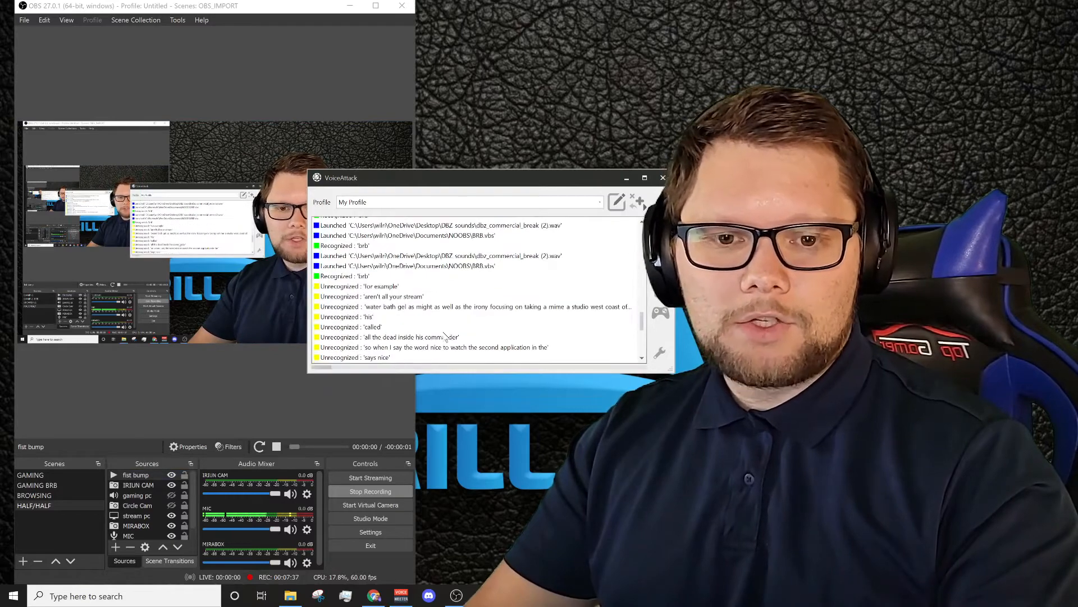
scroll(446, 336, up, 10)
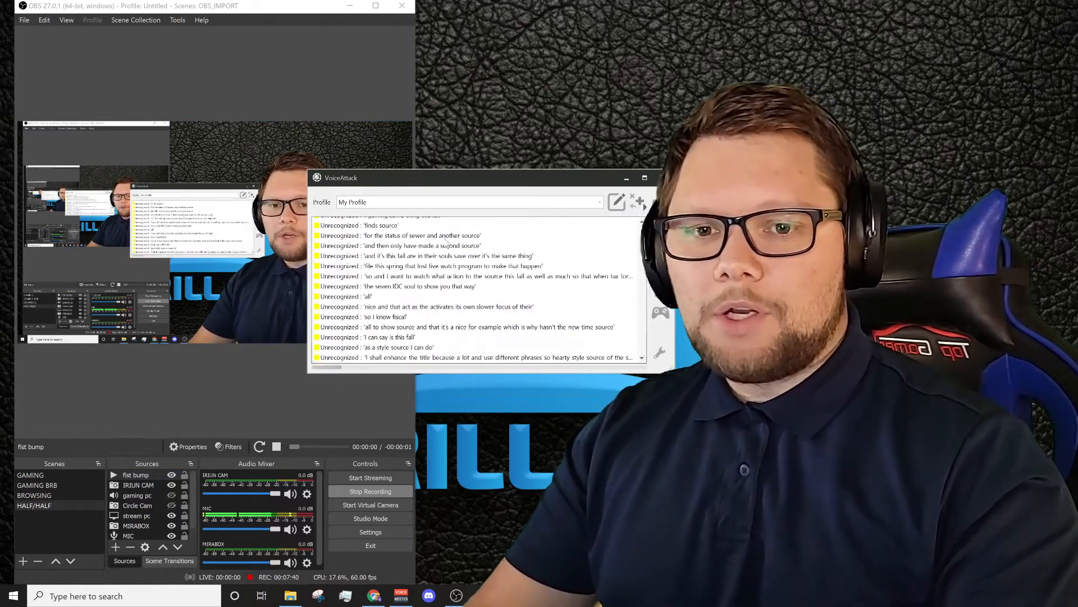
scroll(549, 305, up, 3)
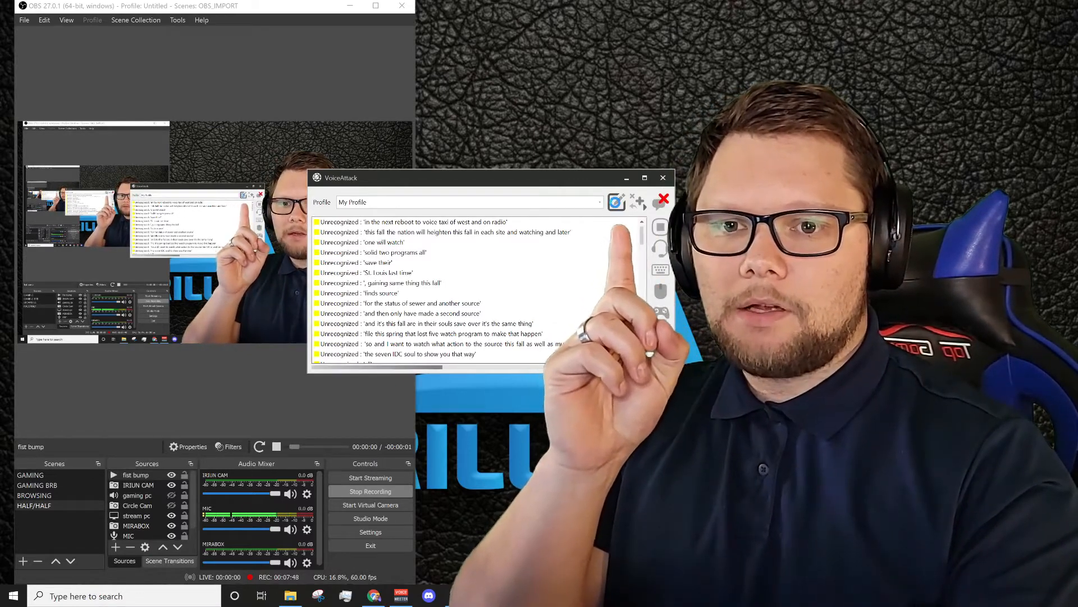
- Open My Profile for editing and review its list of spoken commands and their actions
click(616, 202)
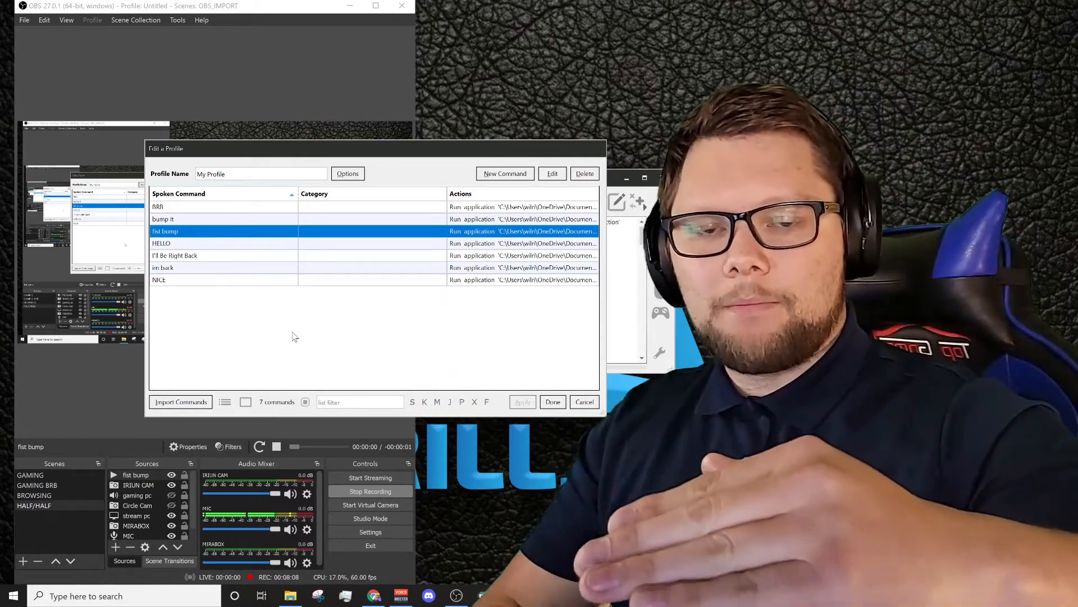
drag(463, 144, 415, 254)
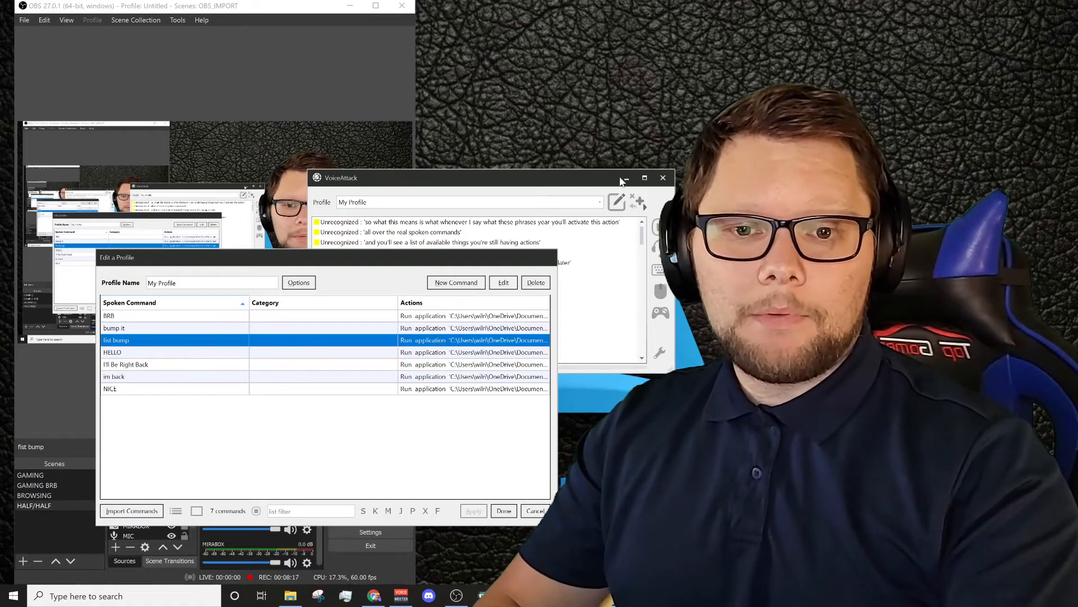
drag(409, 264, 338, 120)
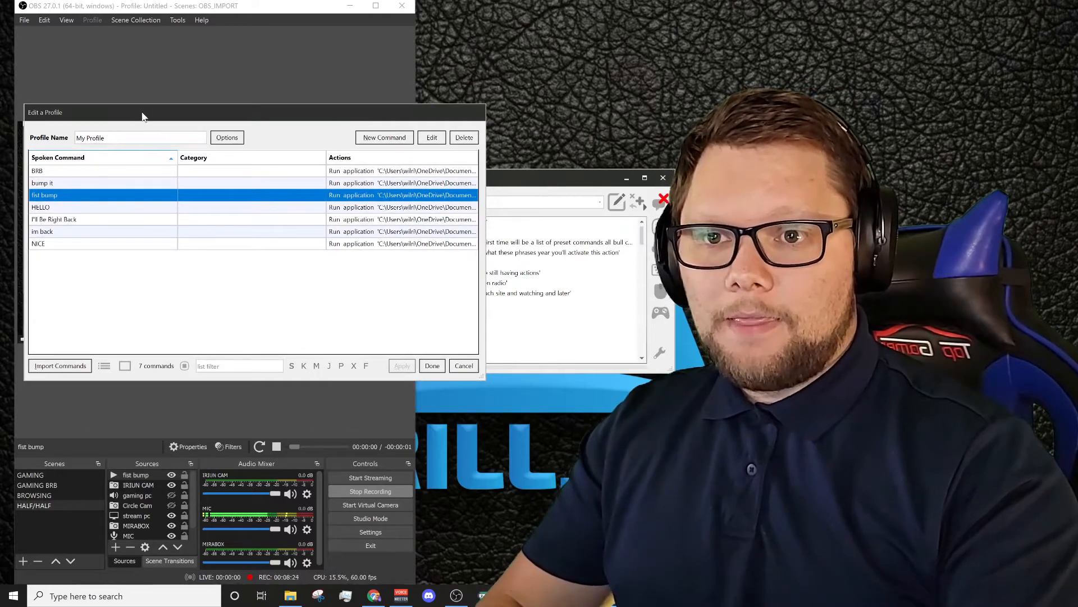
drag(142, 116, 146, 200)
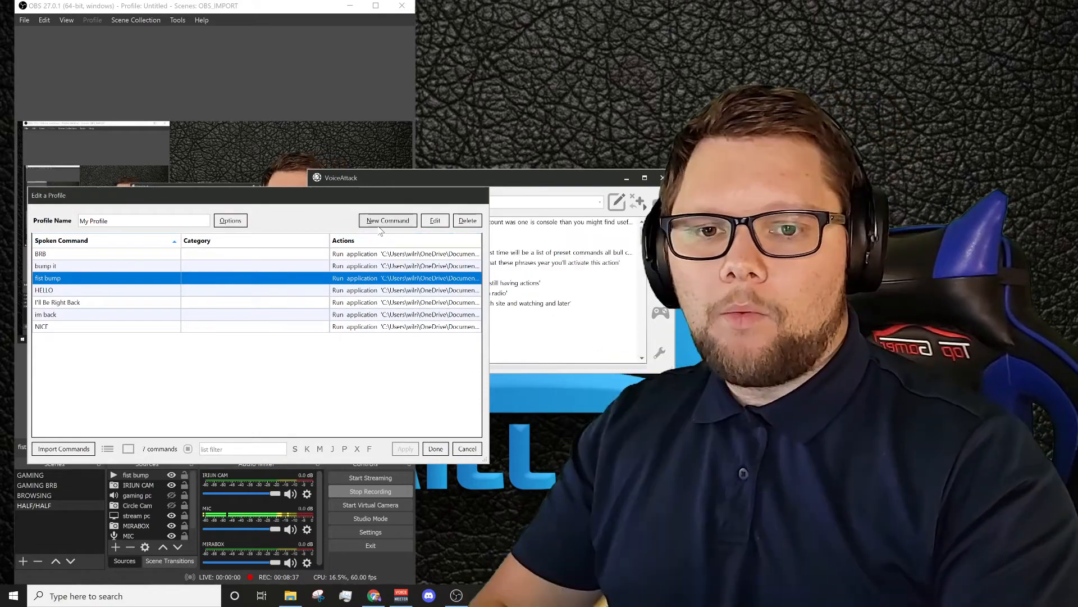
- Start a new command for the spoken phrase "FIST BUMP" and give it a Run an Application action
click(378, 222)
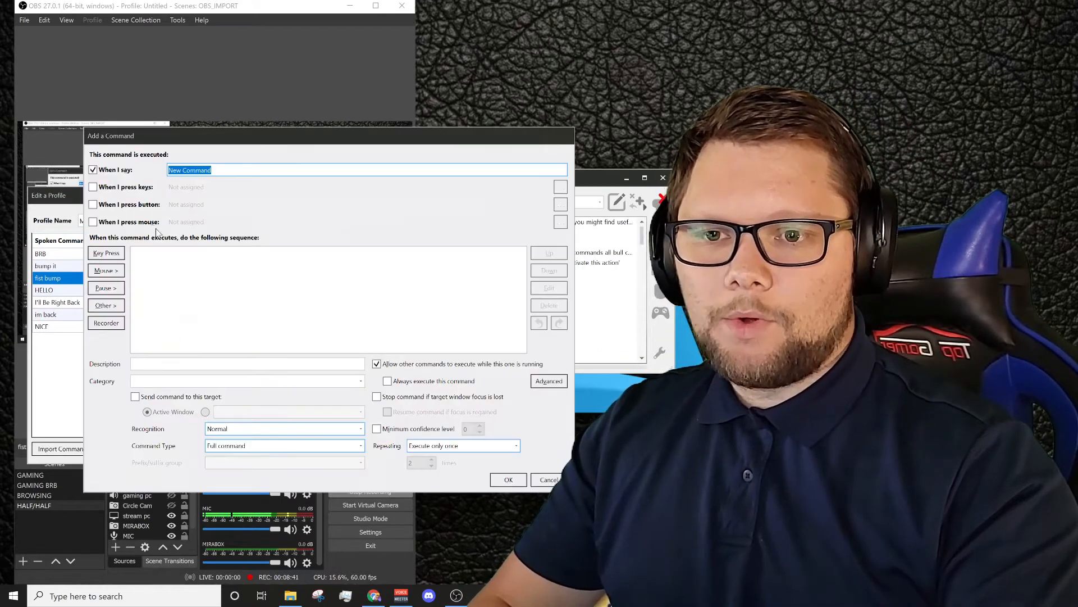
text(FIST BUMP)
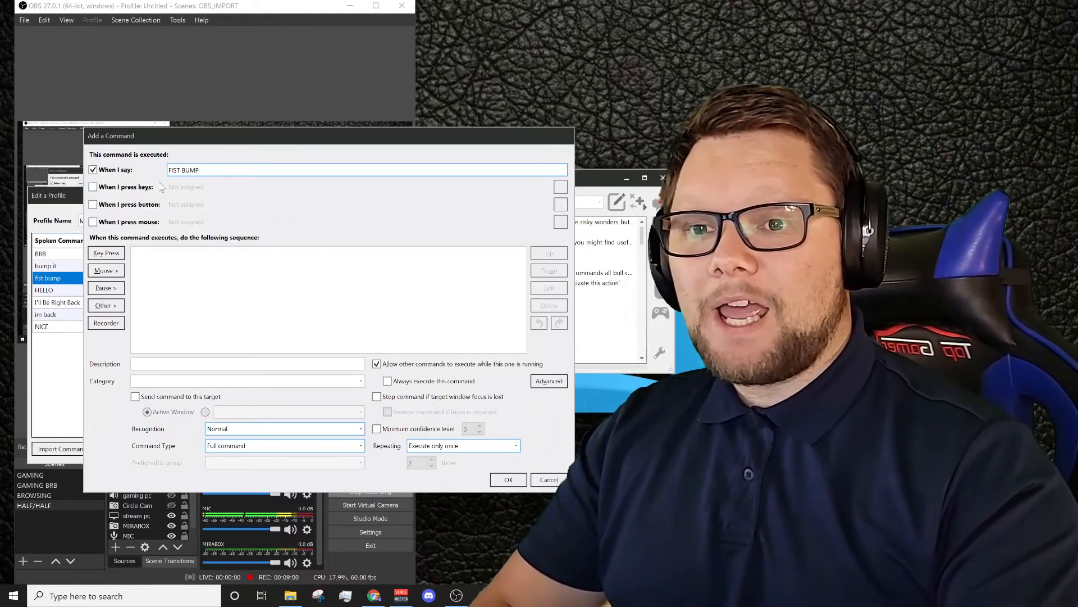
click(118, 309)
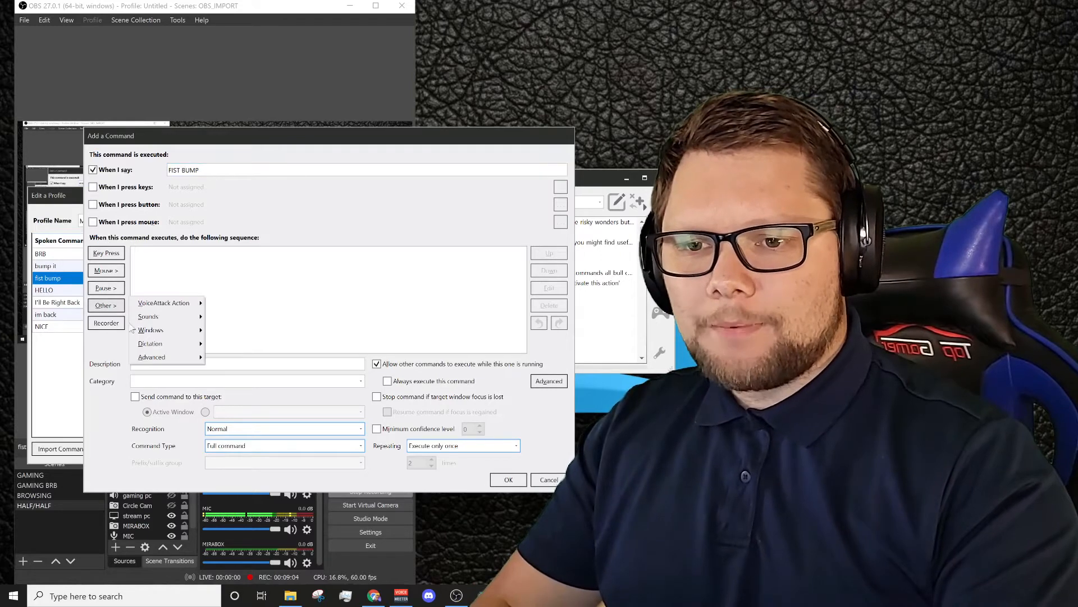
mouse_move(160, 344)
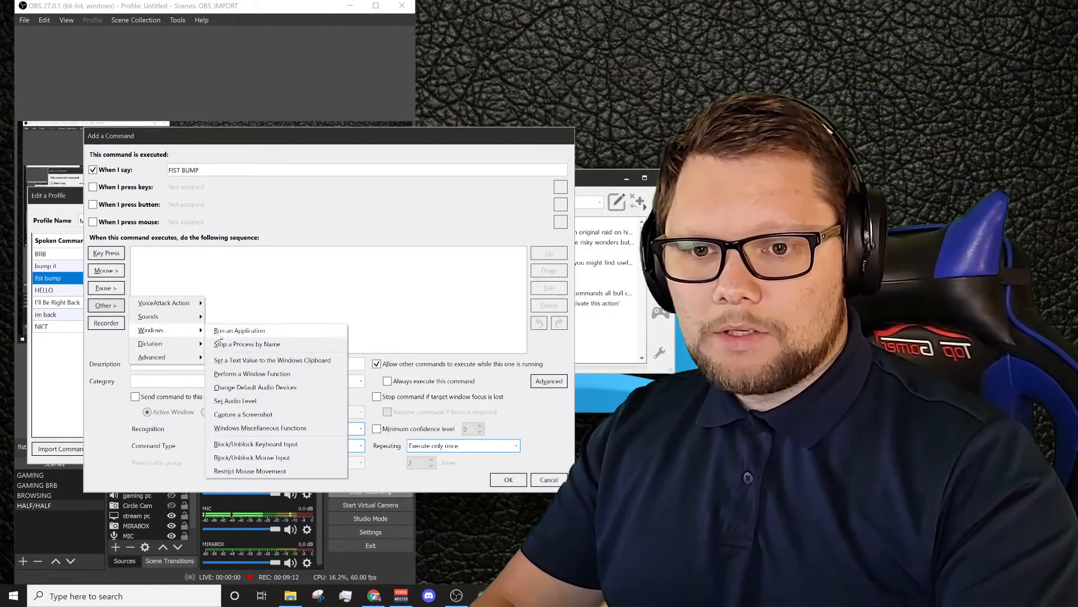
click(216, 332)
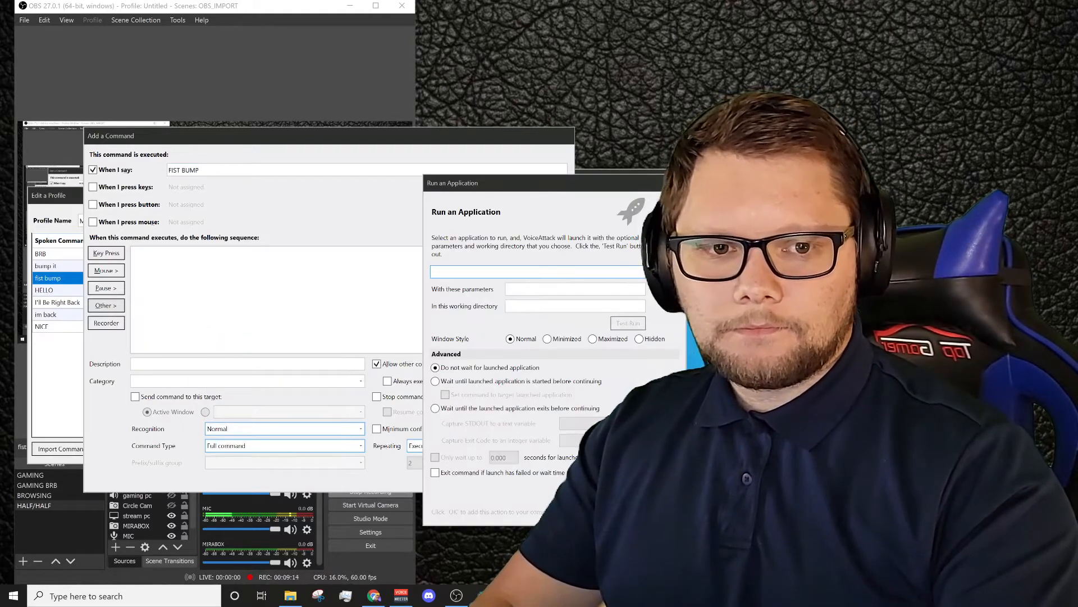
- Browse for the application to run in Documents > NOOBS and select the FIST BUMP VBScript file
click(662, 273)
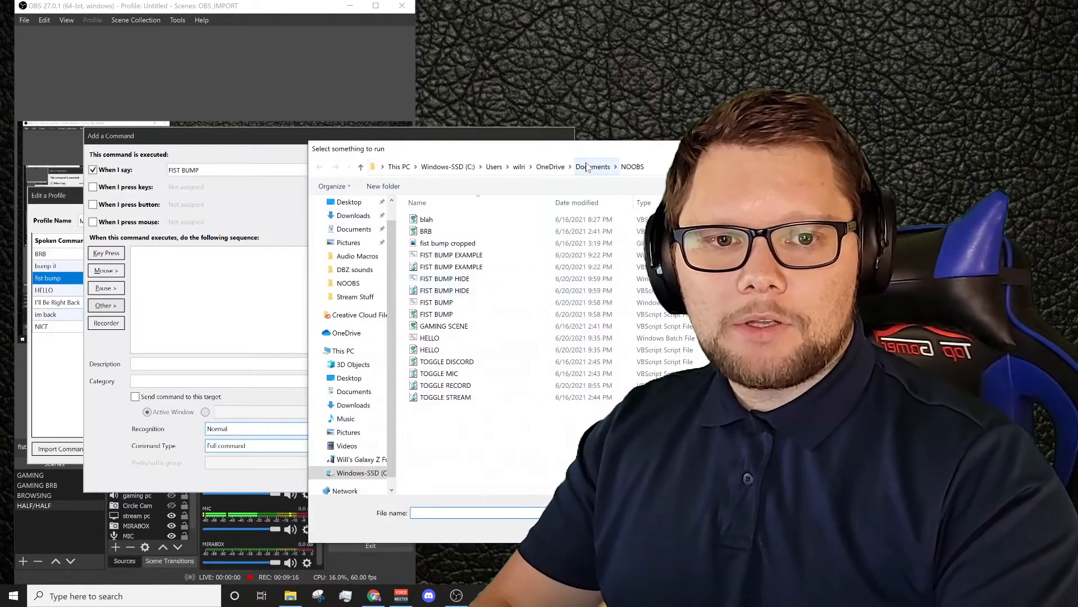
click(586, 167)
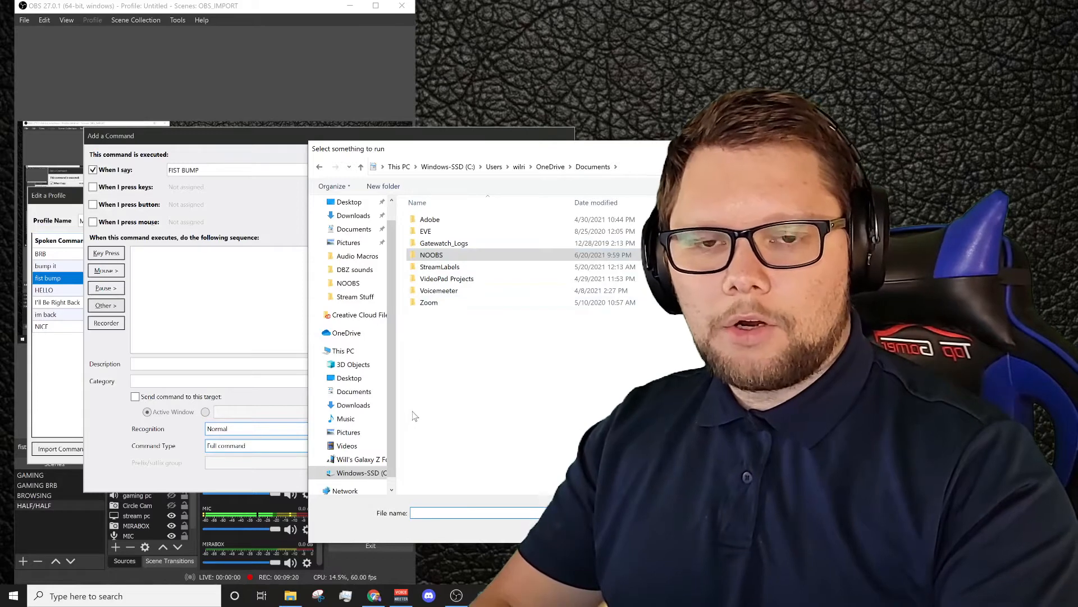
click(442, 256)
double_click(442, 256)
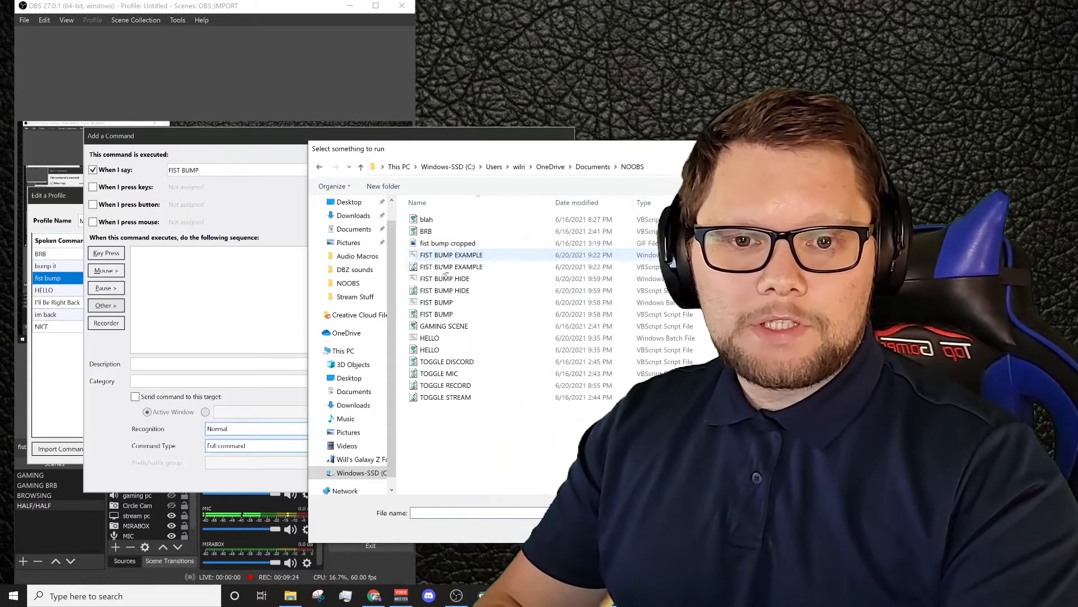
click(435, 316)
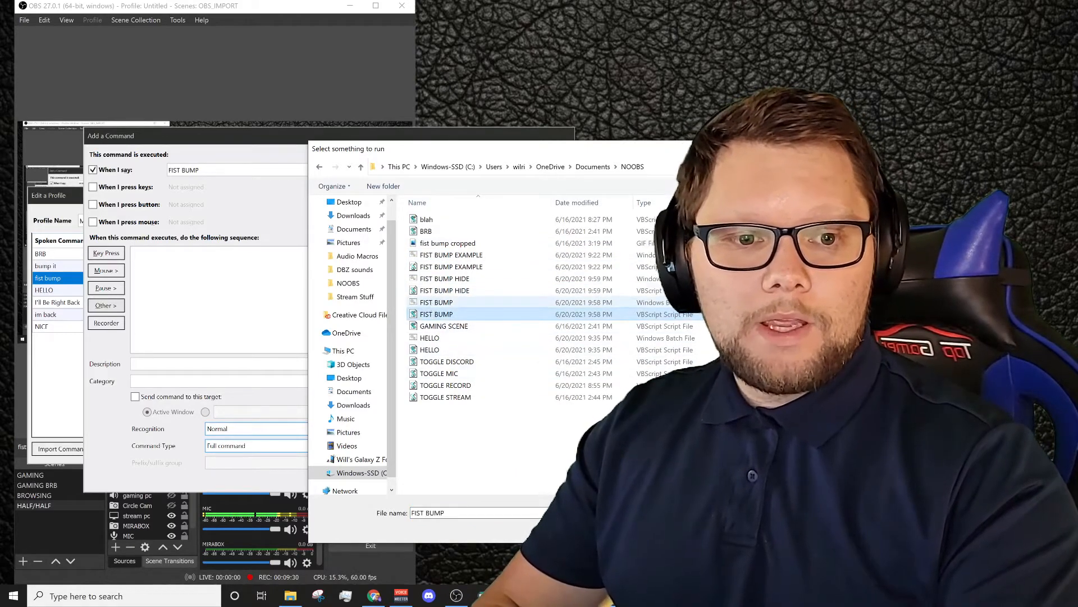
- Delete the FIST BUMP, FIST BUMP HIDE, FIST BUMP EXAMPLE and HELLO batch files from the NOOBS folder
click(654, 306)
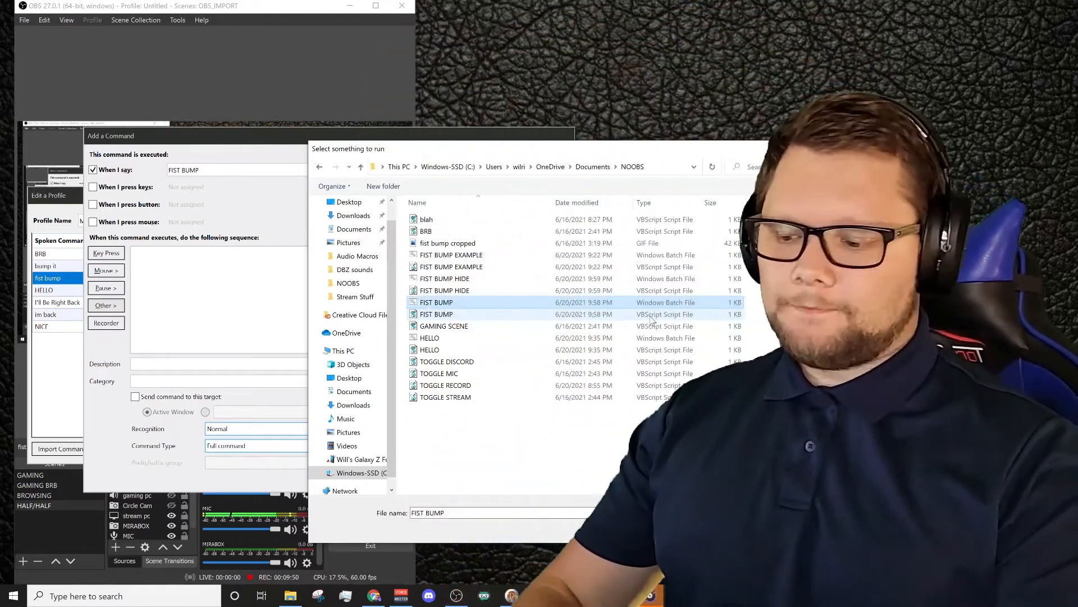
key(Delete)
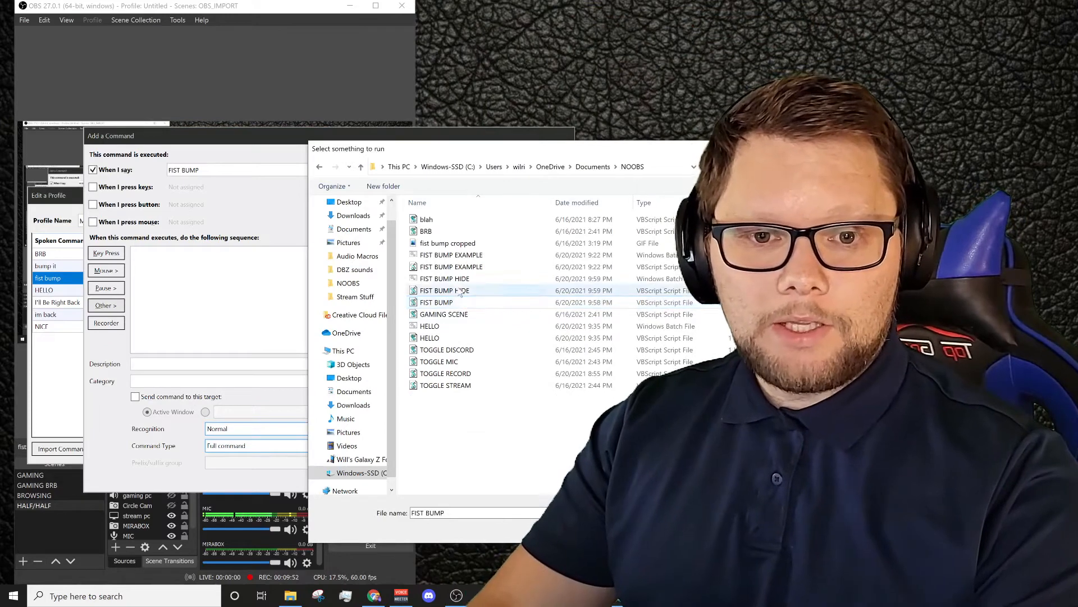
click(452, 278)
key(Delete)
click(455, 257)
key(Delete)
click(448, 303)
key(Delete)
- Add the FIST BUMP VBScript as the application the new command runs, and discard the new command
click(461, 279)
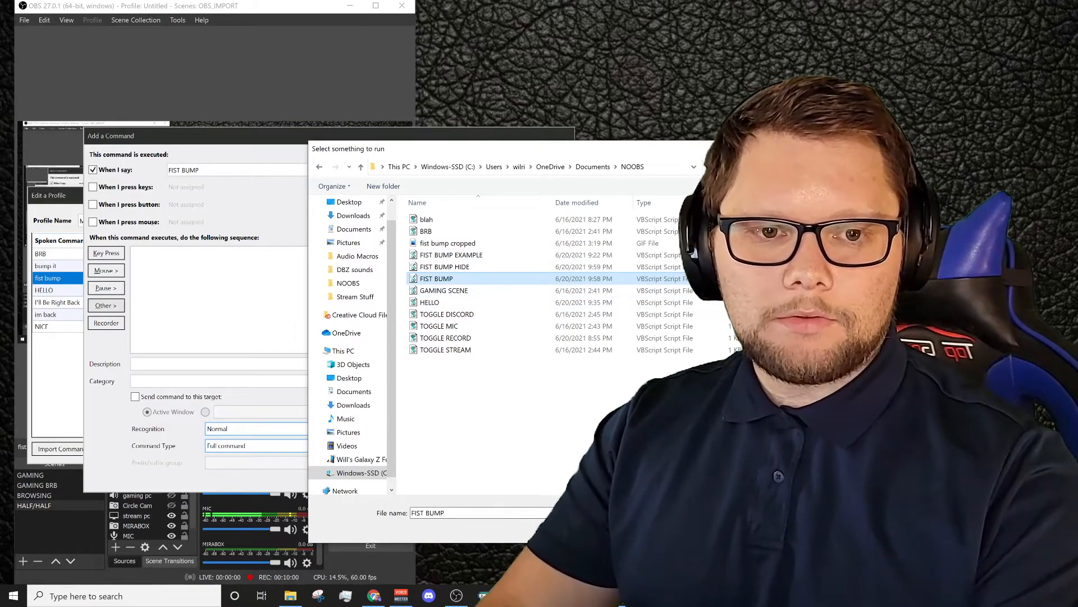
drag(654, 150, 445, 131)
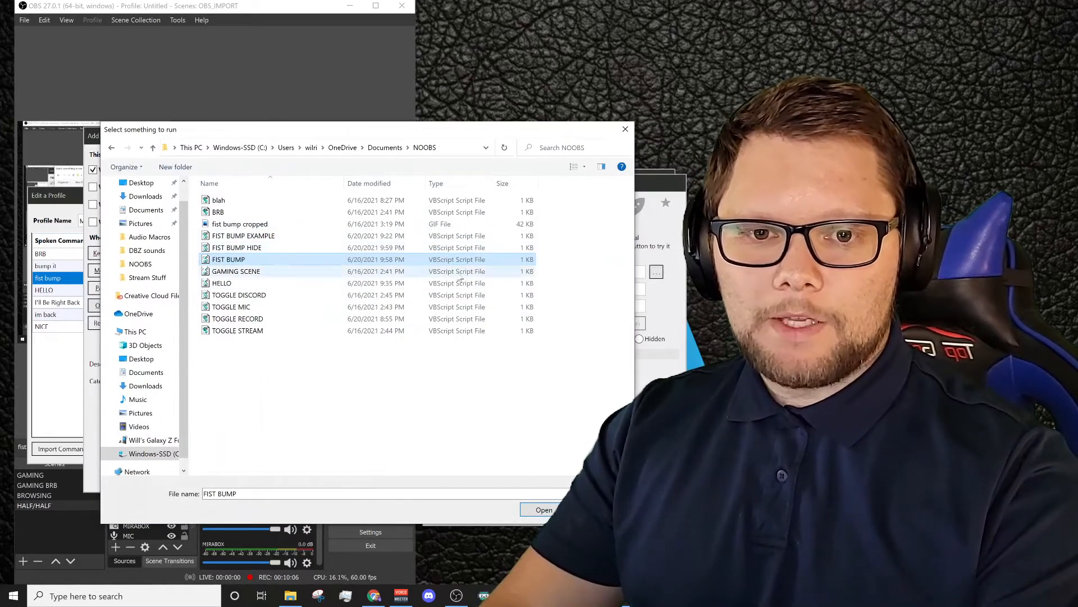
click(539, 510)
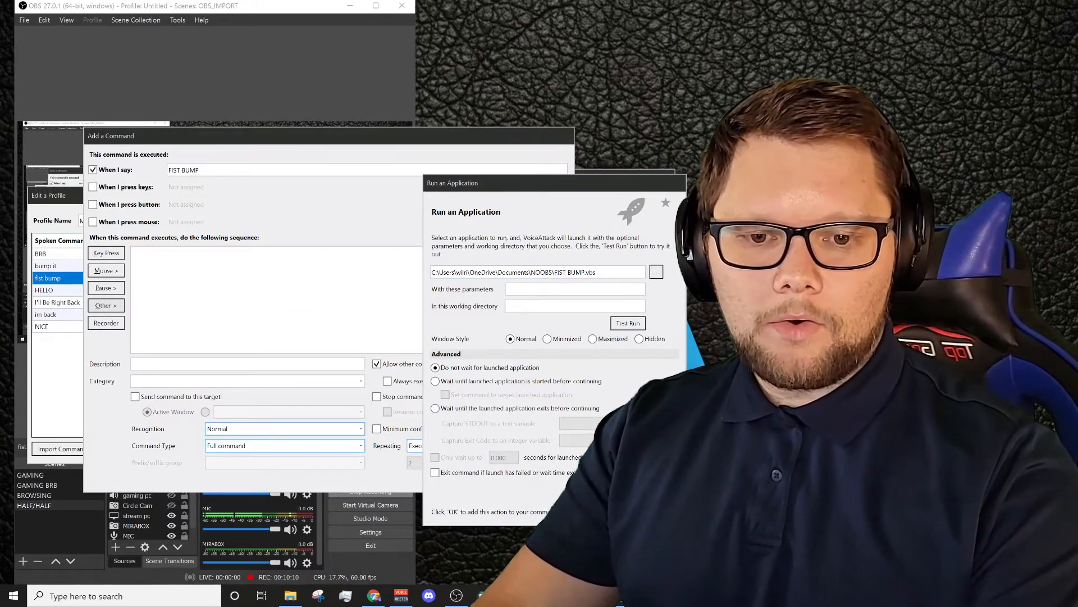
click(620, 512)
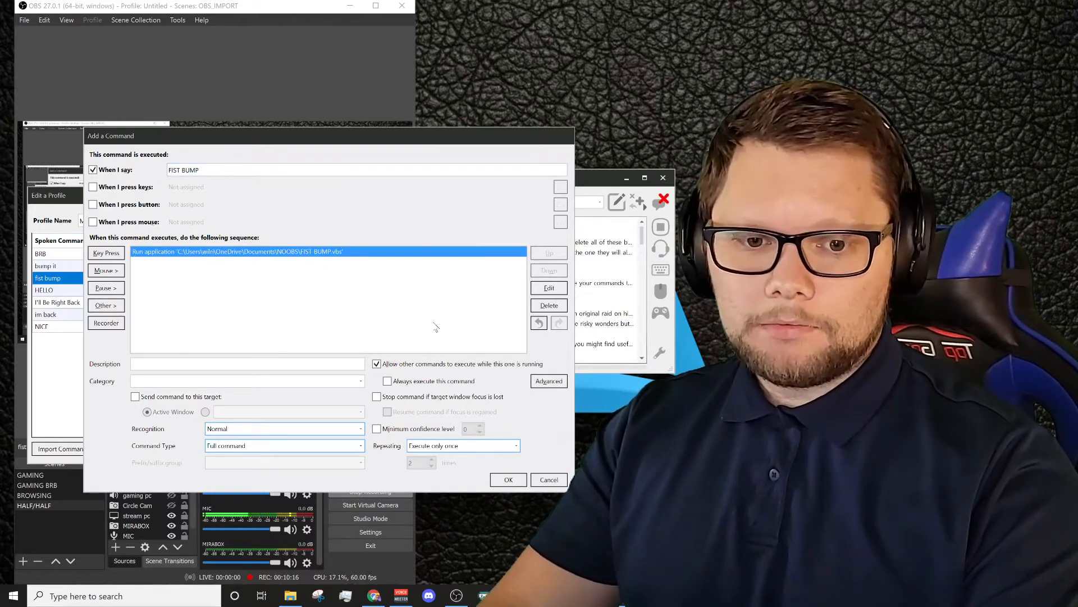
click(549, 479)
click(486, 430)
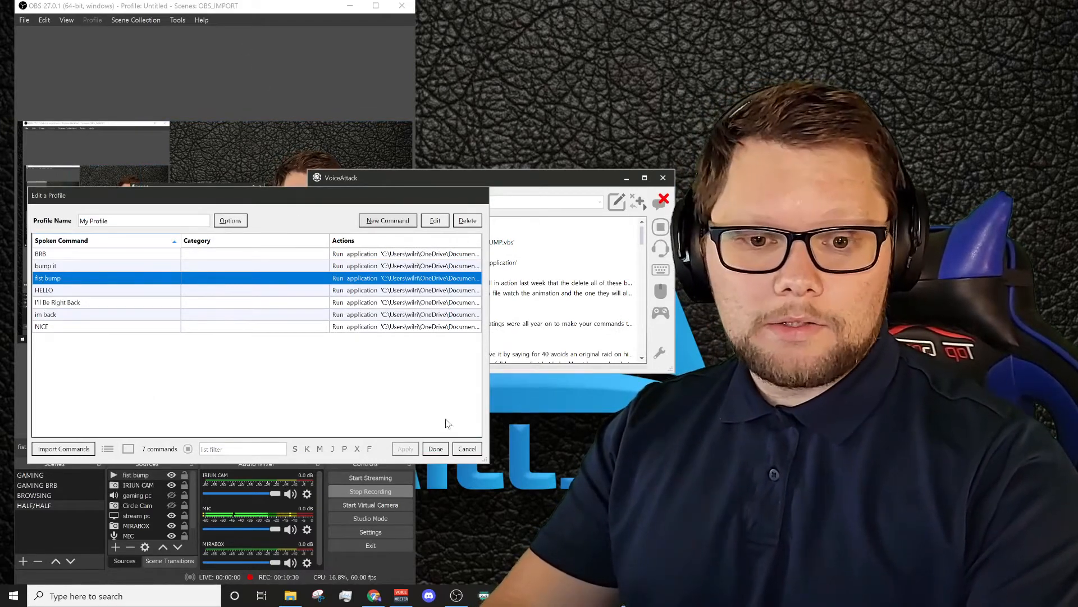
- Finish editing the profile and select the GAMING scene in OBS to try out the voice commands
click(435, 448)
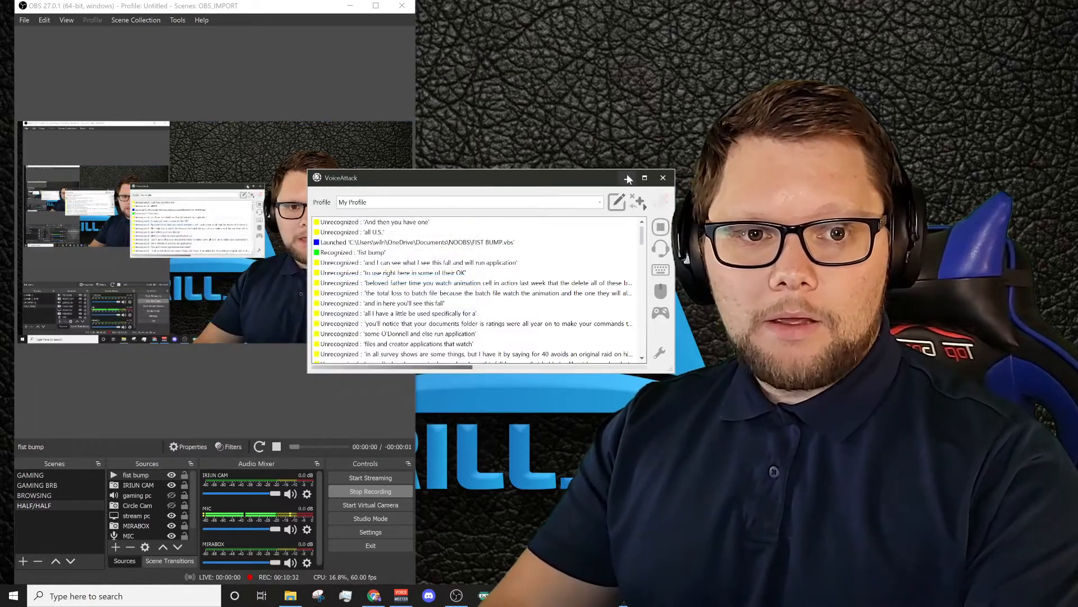
click(39, 477)
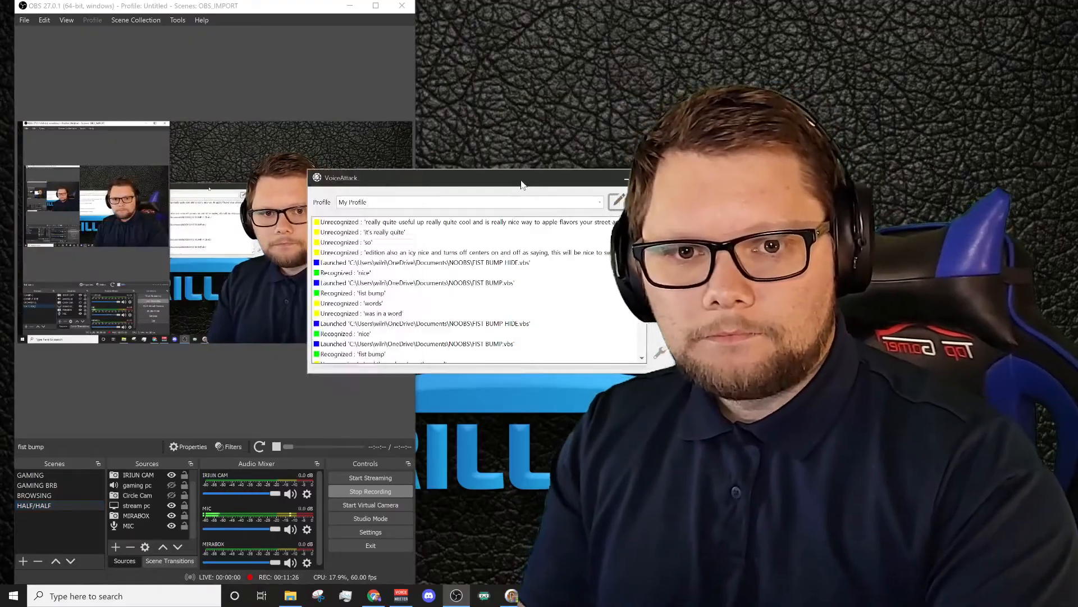
- Move the VoiceAttack window over OBS and reopen My Profile for editing
drag(521, 183, 270, 145)
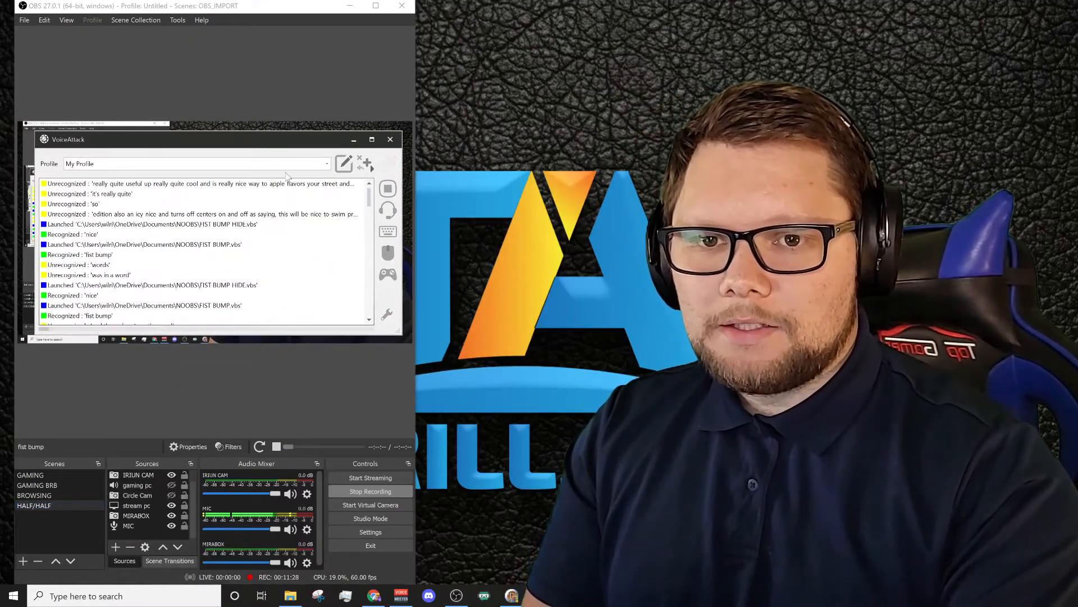
click(344, 164)
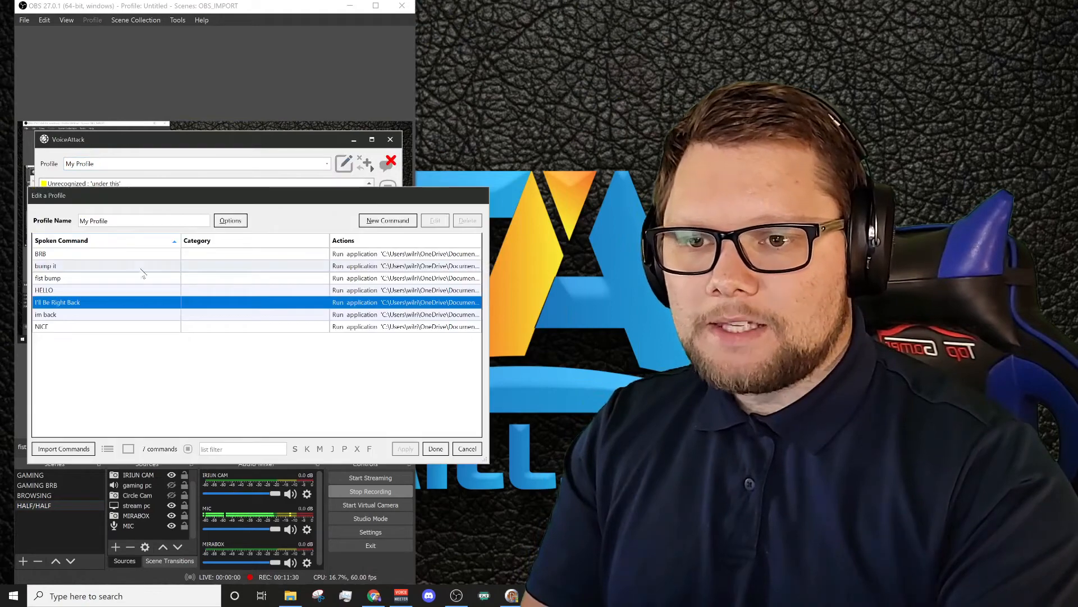
- Review the actions behind the "I'll Be Right Back" command, close it without changes and finish editing the profile
double_click(68, 303)
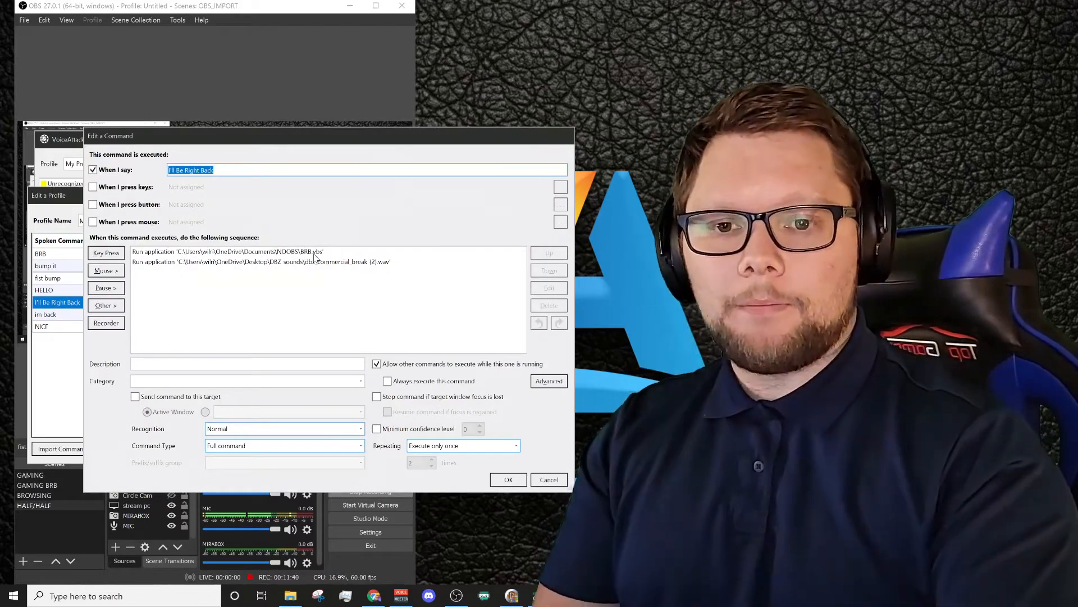
click(316, 263)
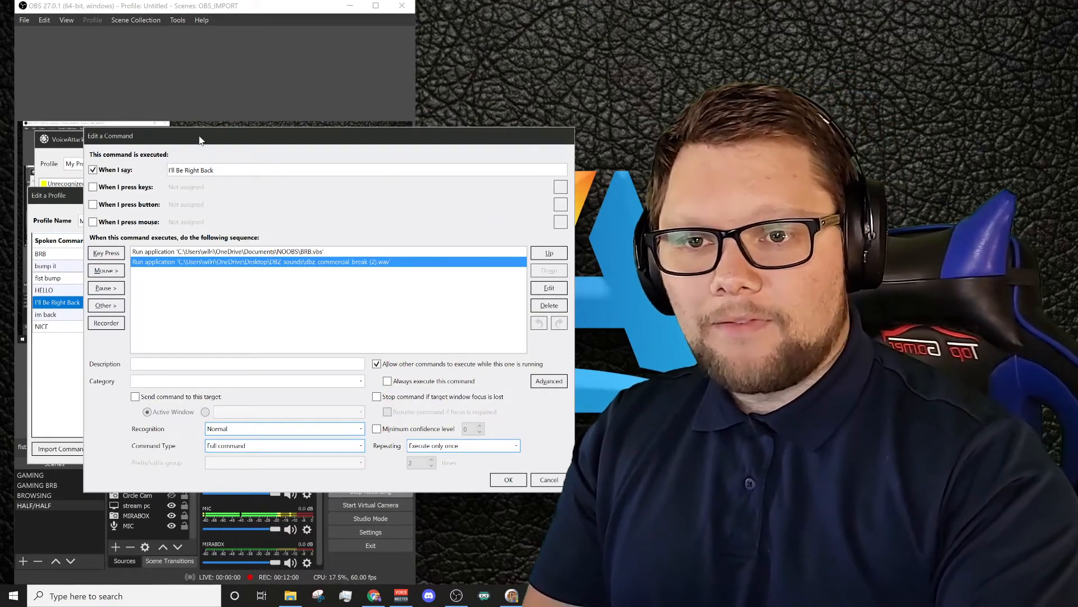
drag(200, 136, 132, 127)
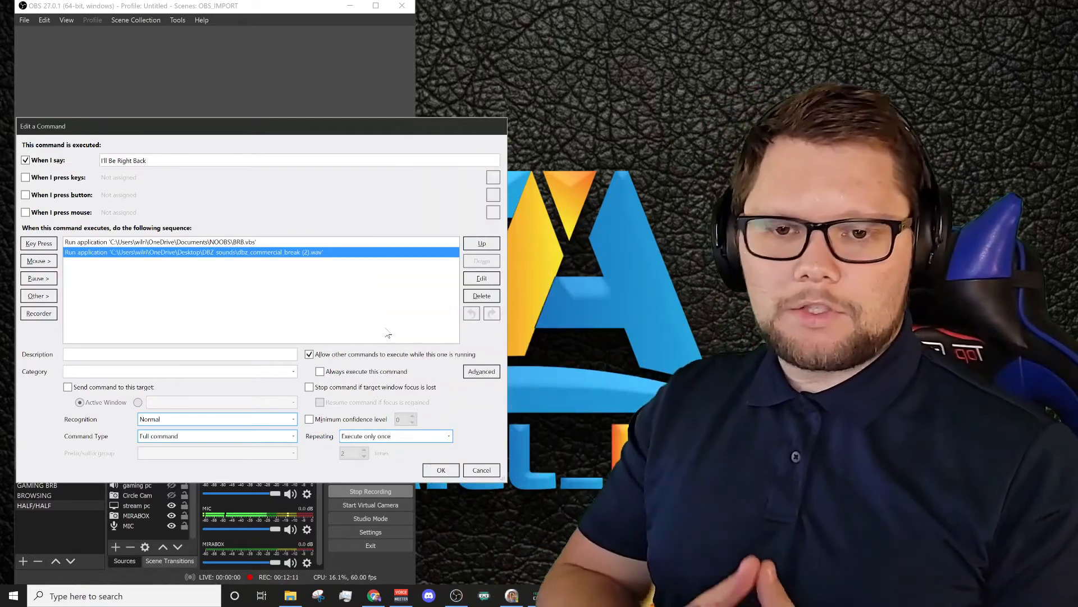
drag(171, 133, 177, 135)
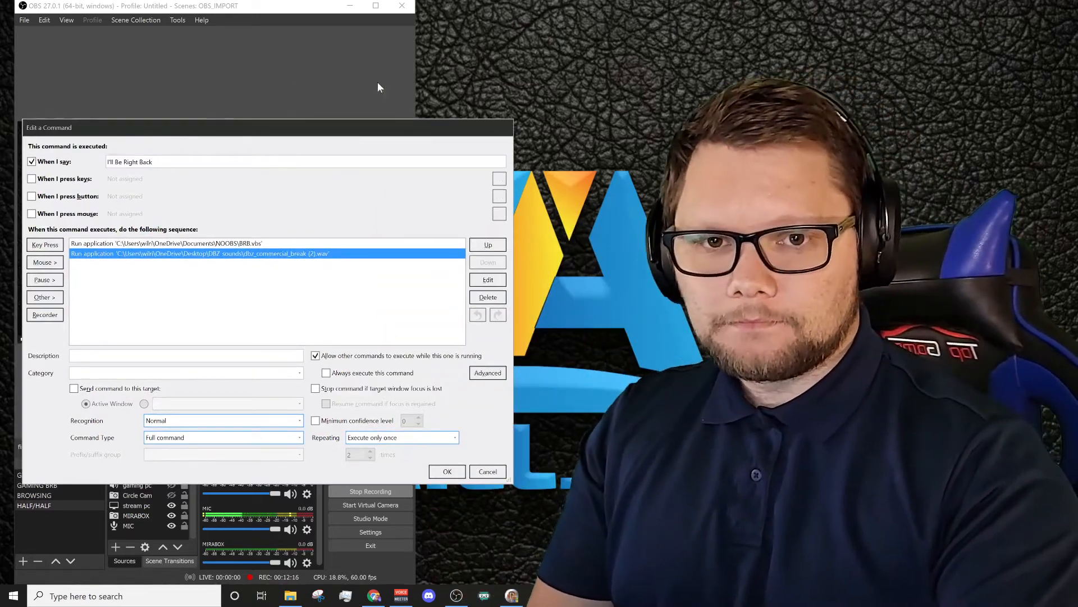
drag(129, 137, 415, 138)
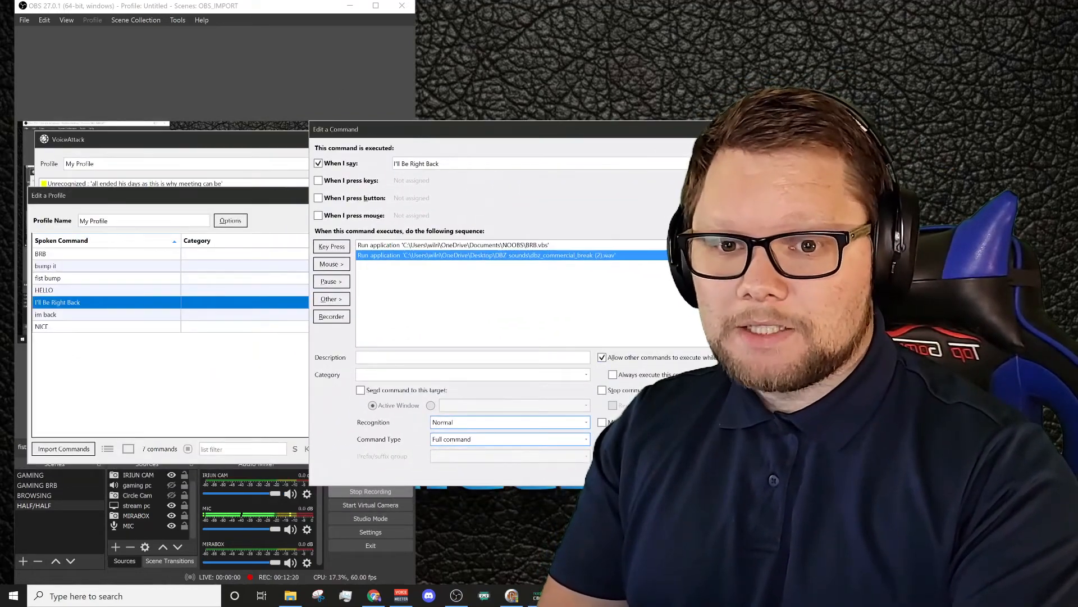
click(804, 469)
drag(389, 196, 439, 198)
click(486, 449)
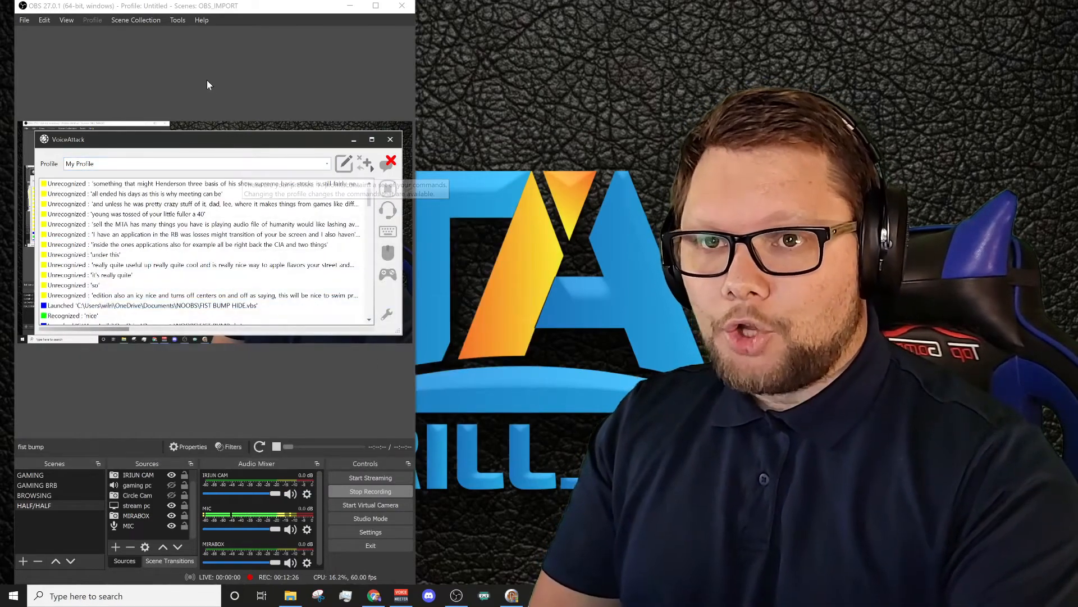
- Move OBS out of the way, switch to NOOBS CMDR and add a Toggle Audio command for the MIC source
drag(289, 8, 1000, 350)
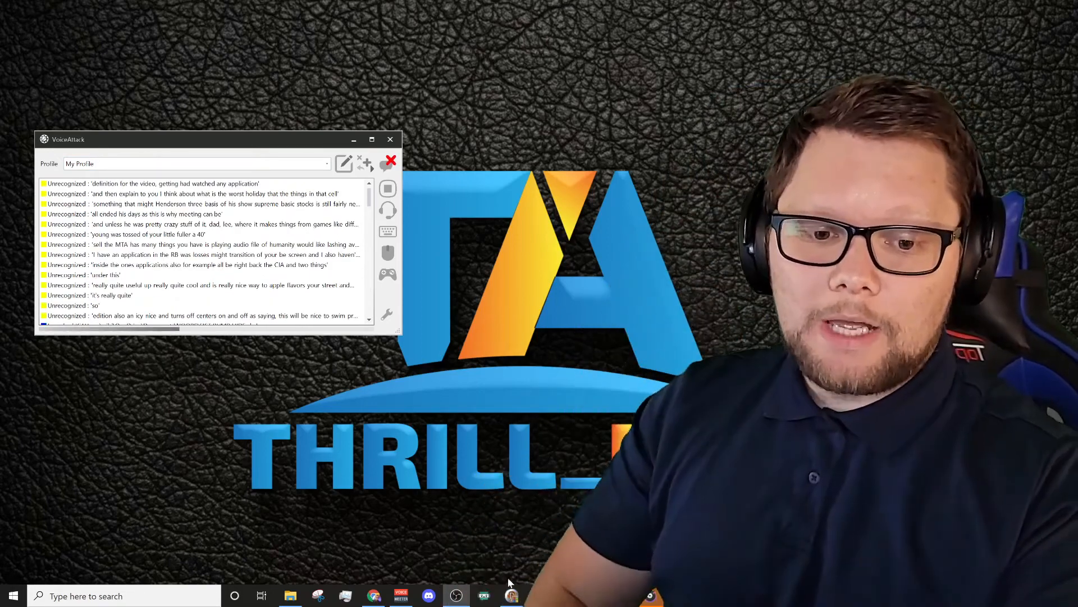
click(538, 597)
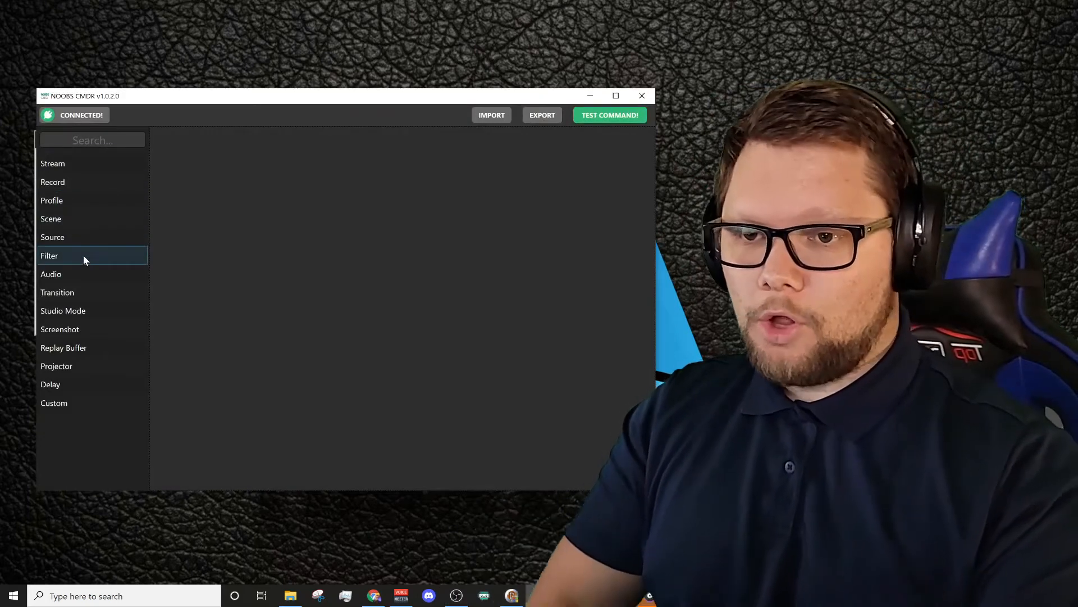
click(80, 273)
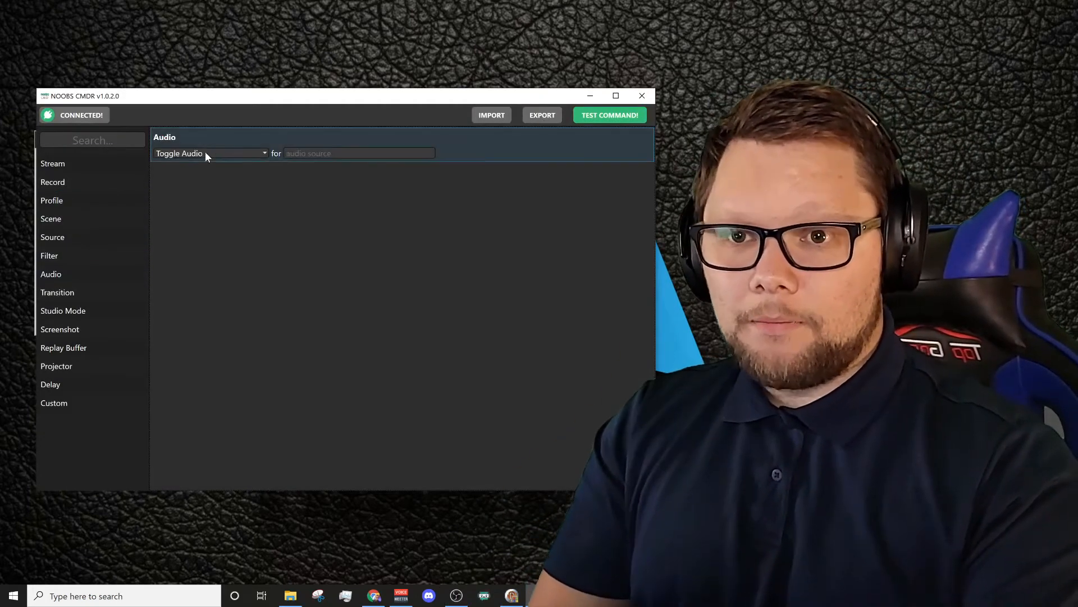
click(215, 155)
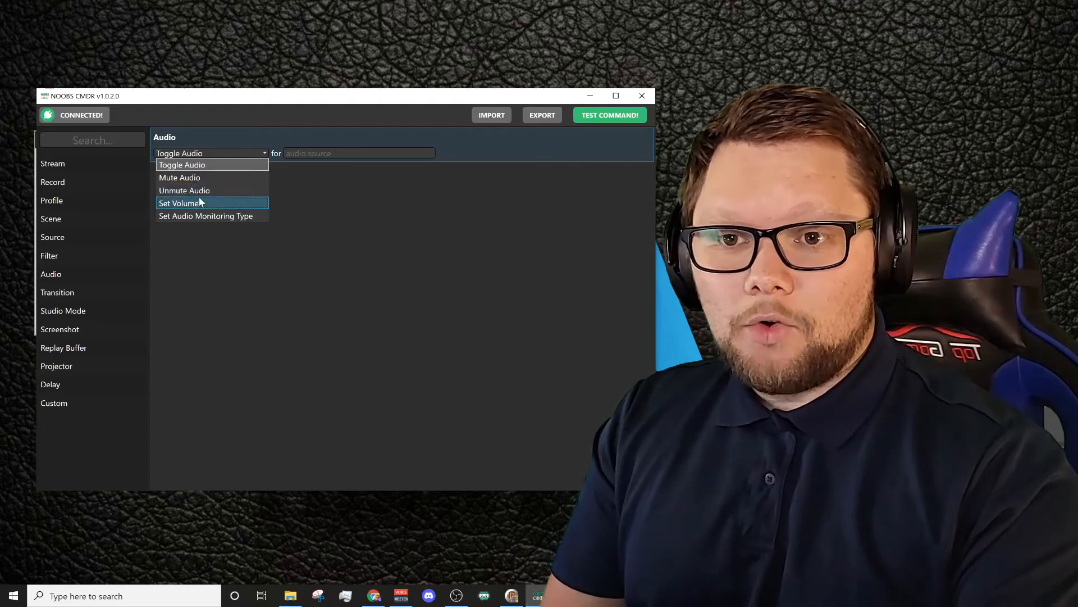
click(185, 163)
click(333, 152)
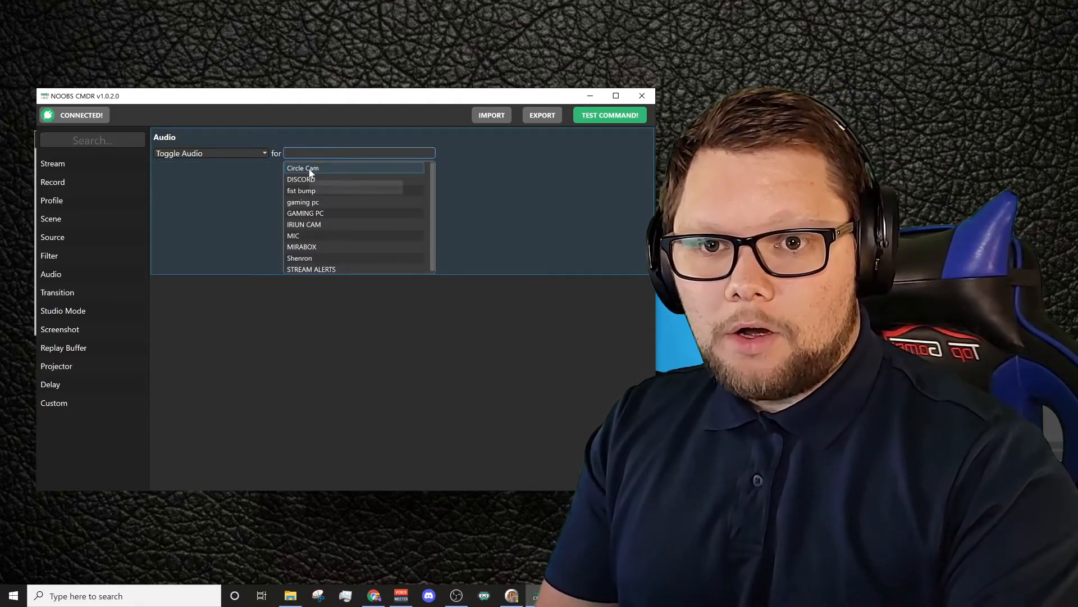
click(308, 236)
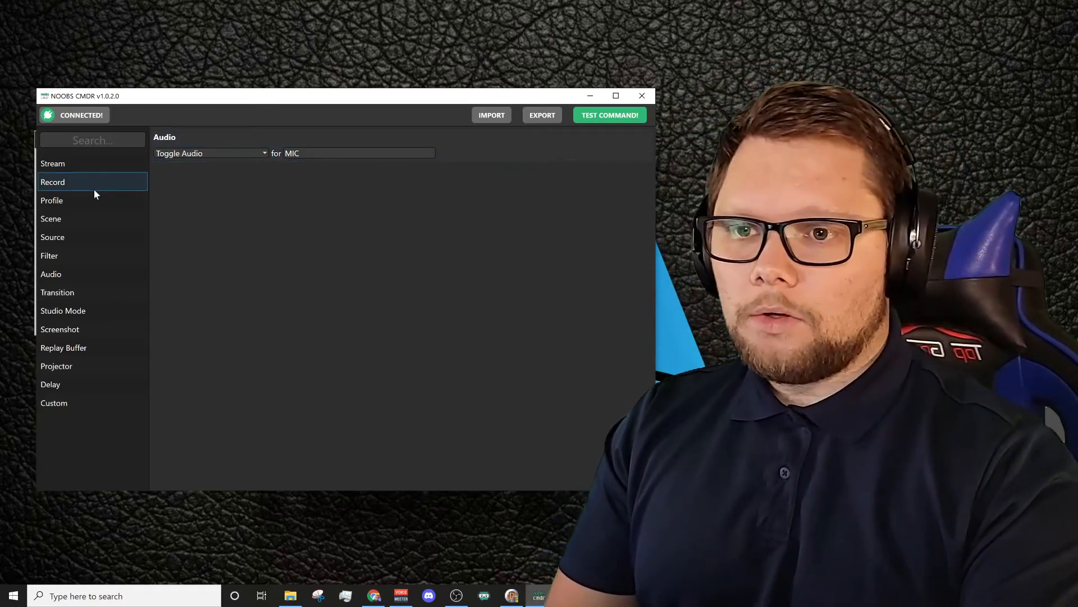
double_click(58, 385)
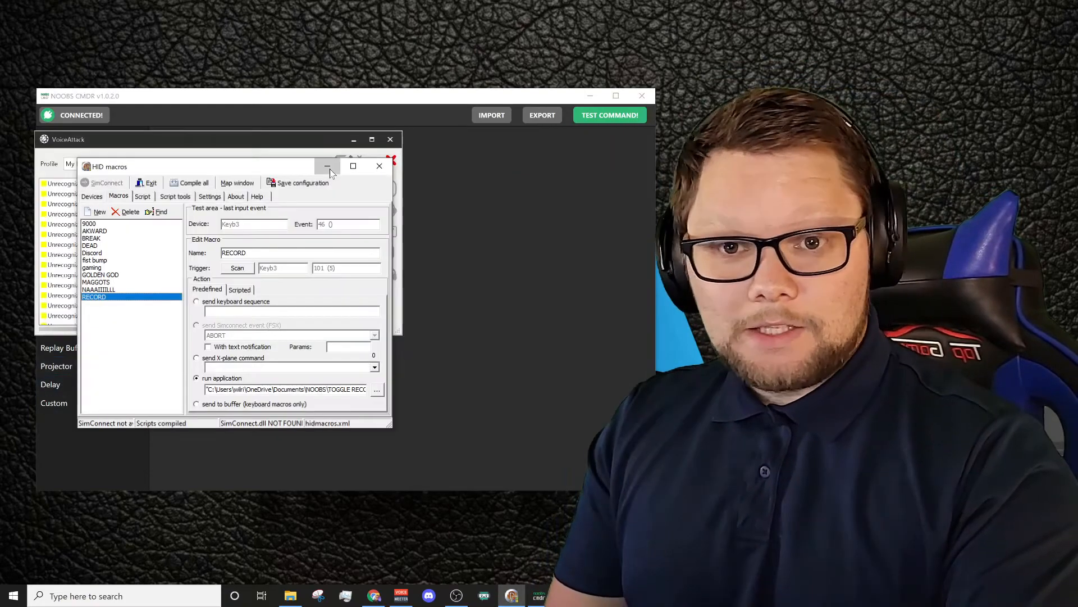
- Minimize the HID macros and VoiceAttack windows so that only NOOBS CMDR remains on screen
click(328, 167)
drag(304, 151, 348, 223)
click(398, 211)
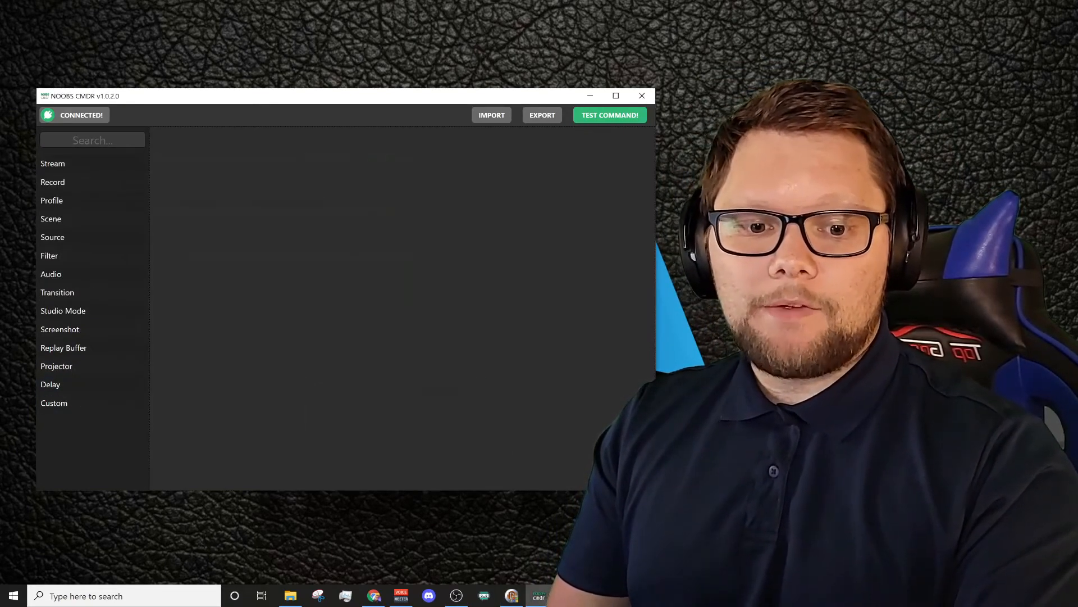
- Switch to VoiceAttack, review the spoken commands in My Profile, finish editing and minimize VoiceAttack
click(566, 595)
click(390, 235)
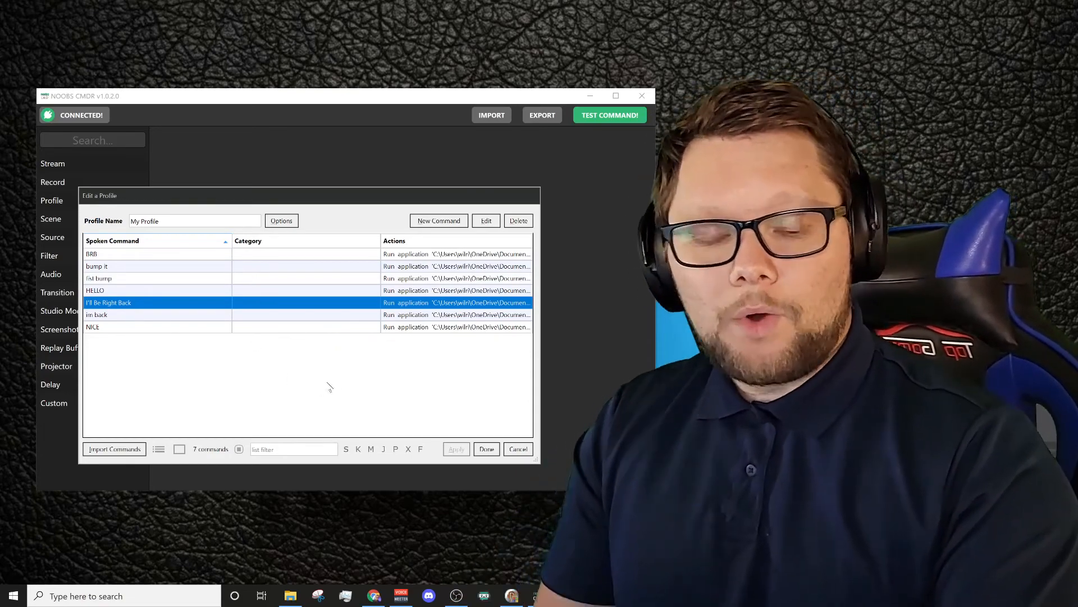
click(487, 449)
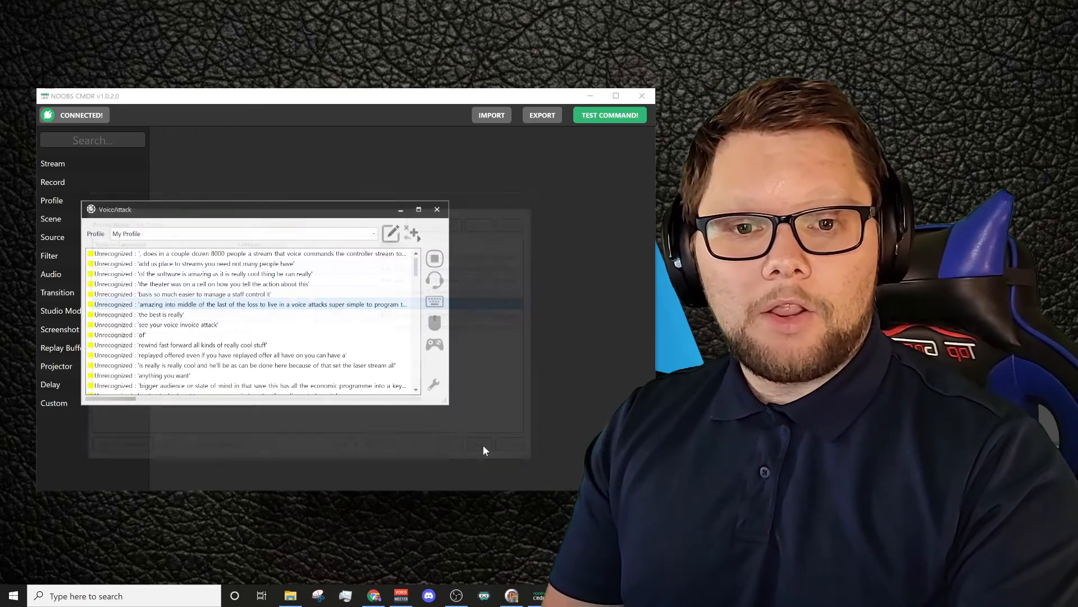
click(397, 213)
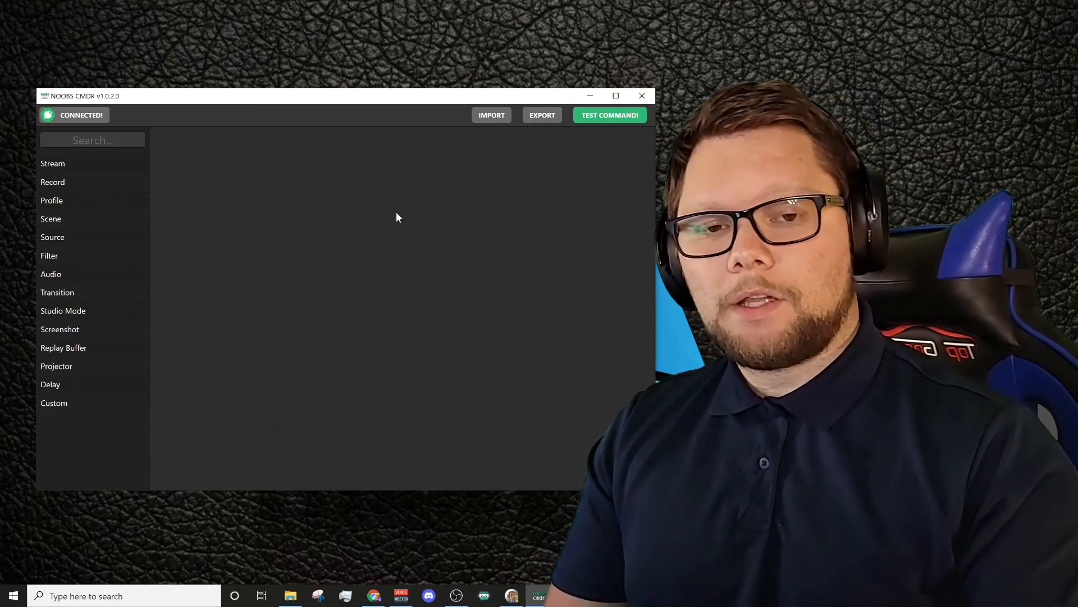